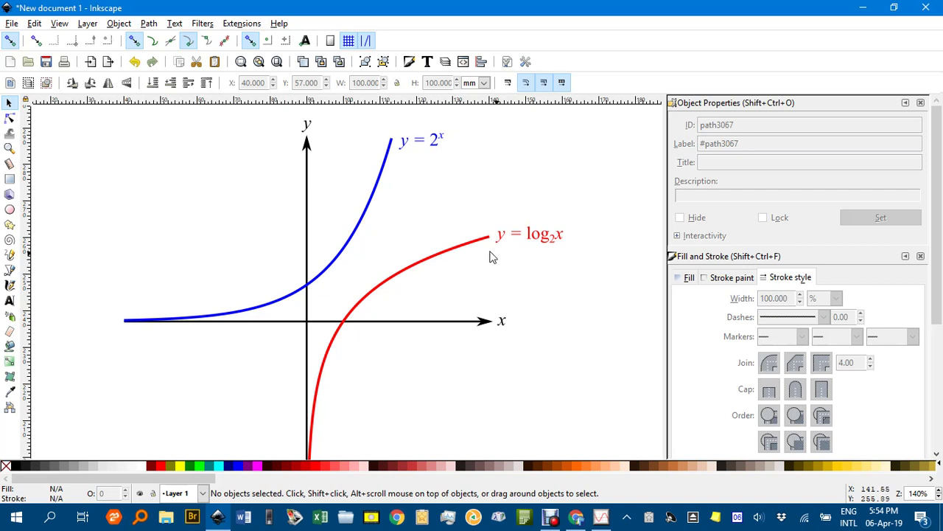
Step: Show the page grid on the canvas
scroll(411, 259, down, 10)
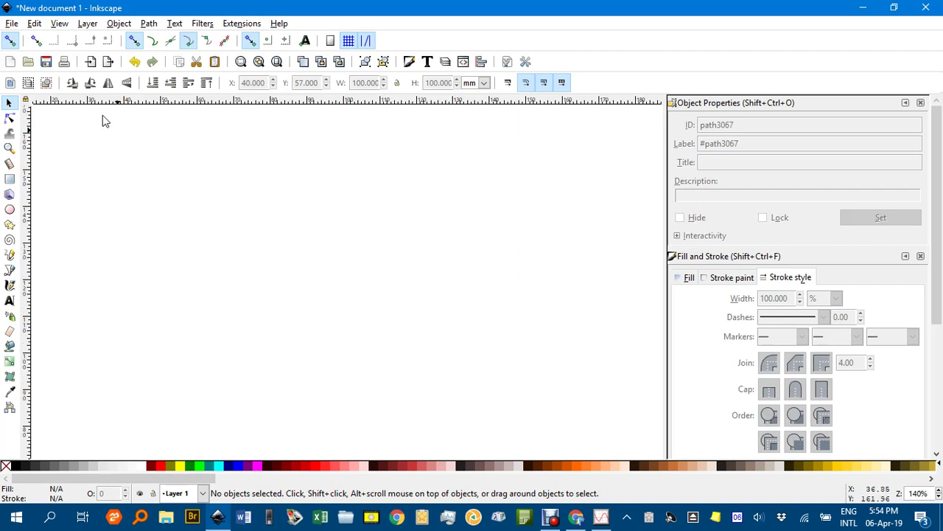
click(59, 23)
click(82, 84)
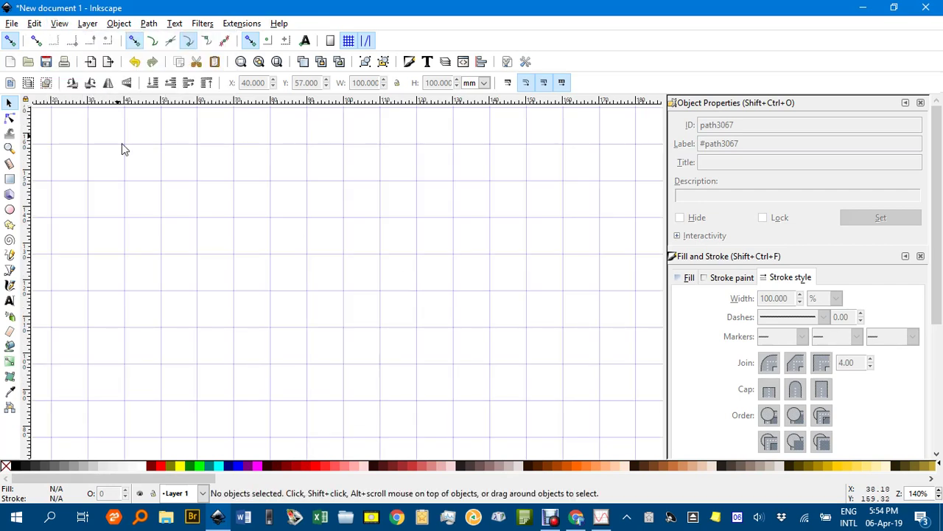
Step: Draw a 100 × 100 mm square on the page at X 40, Y 57 mm
ctrl+scroll(293, 257, down, 2)
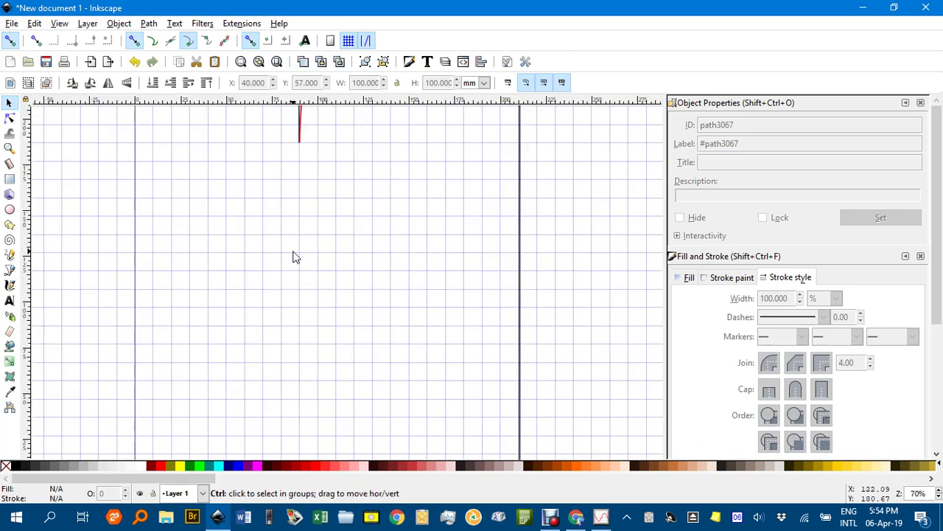
scroll(292, 256, down, 2)
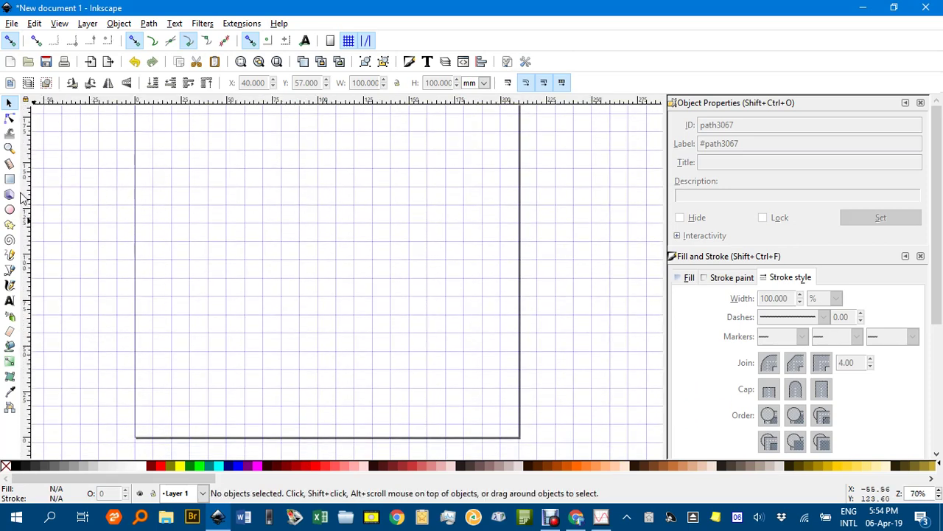
click(9, 179)
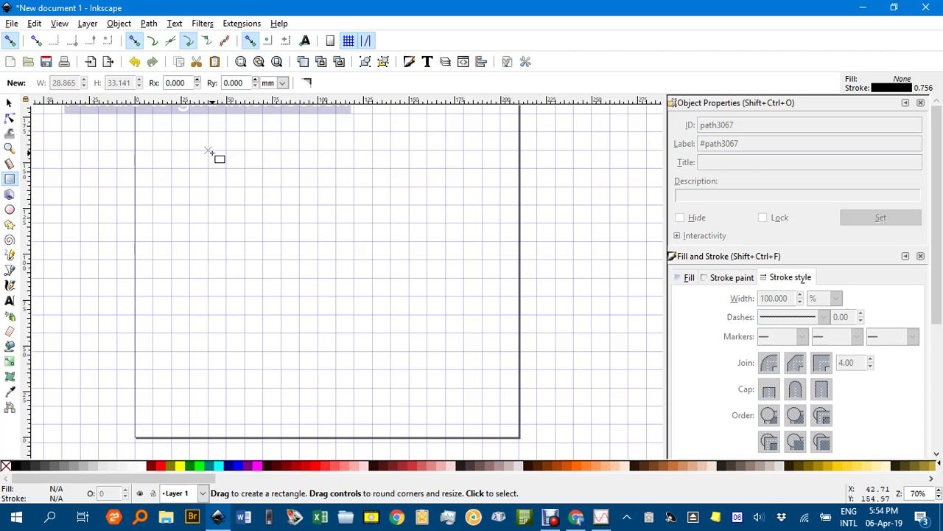
drag(209, 151, 391, 333)
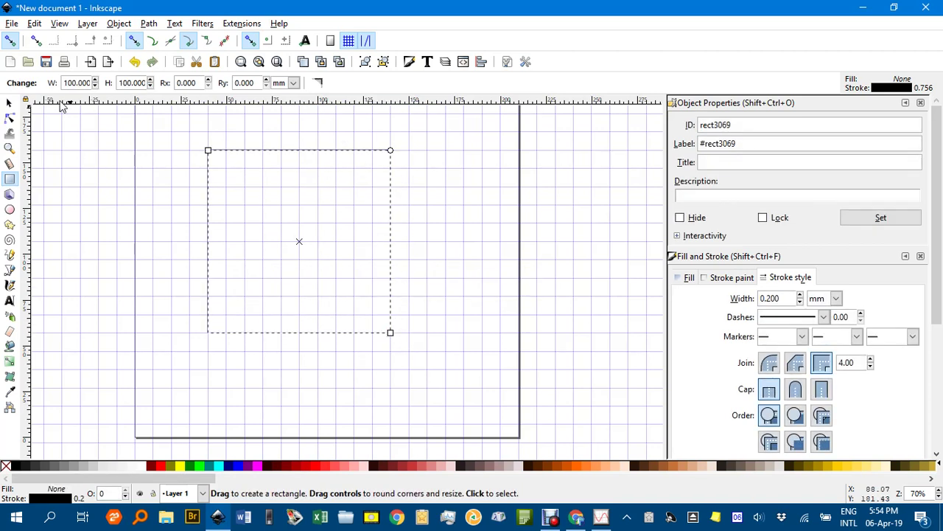
click(8, 103)
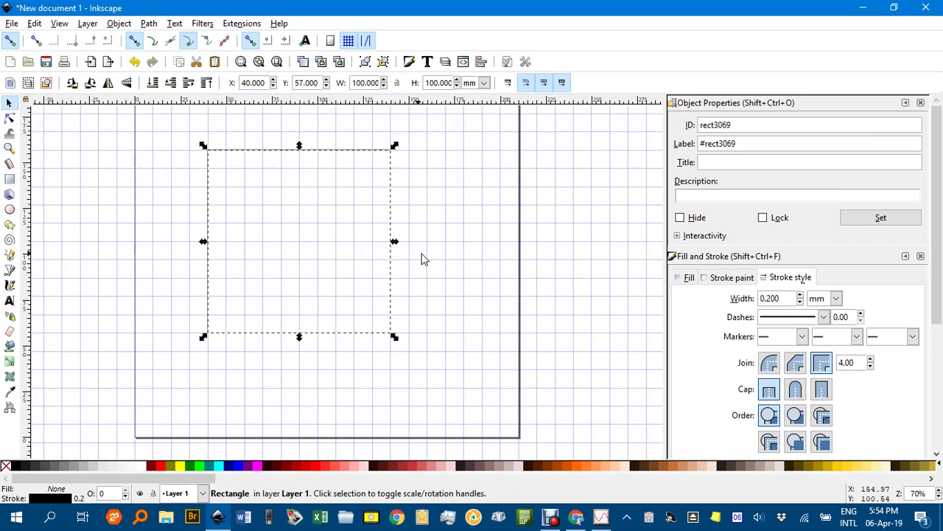
Step: Plot 2**x from x -5 to 5 with axes in the square using the Function Plotter
click(241, 24)
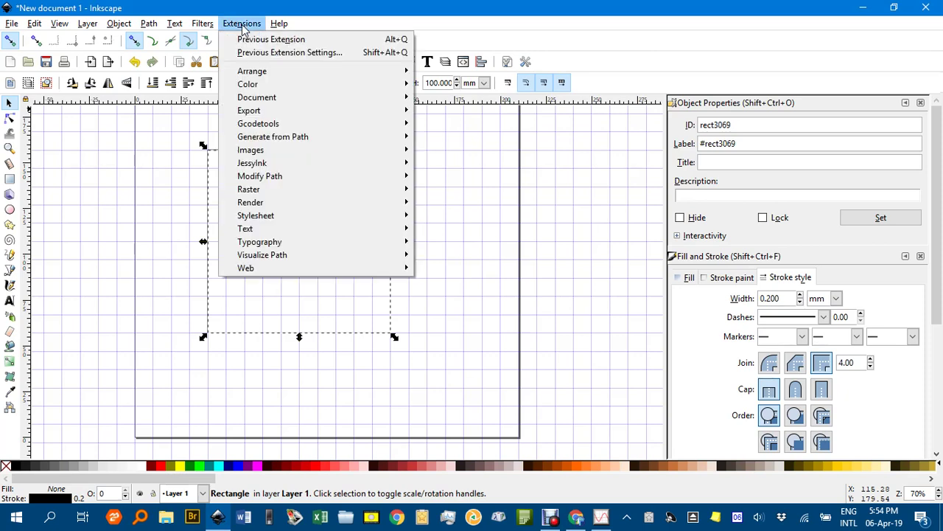
mouse_move(371, 204)
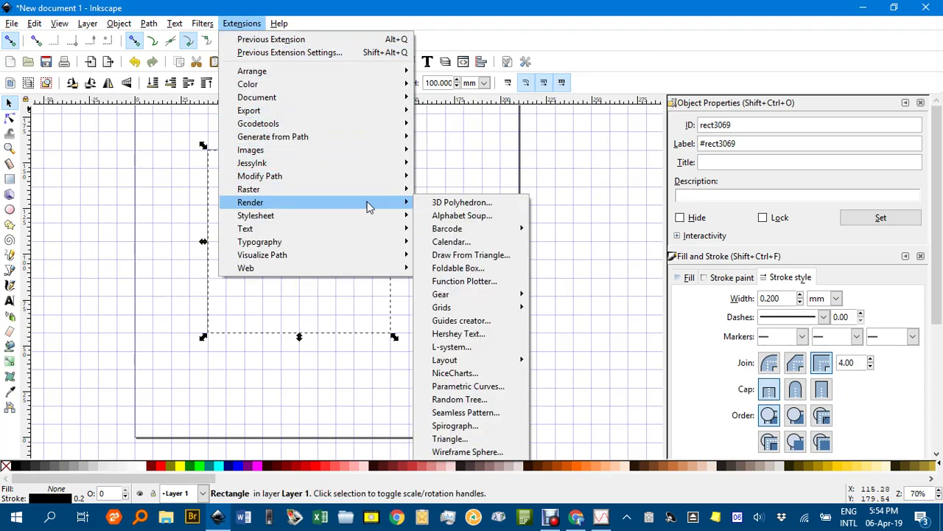
click(466, 281)
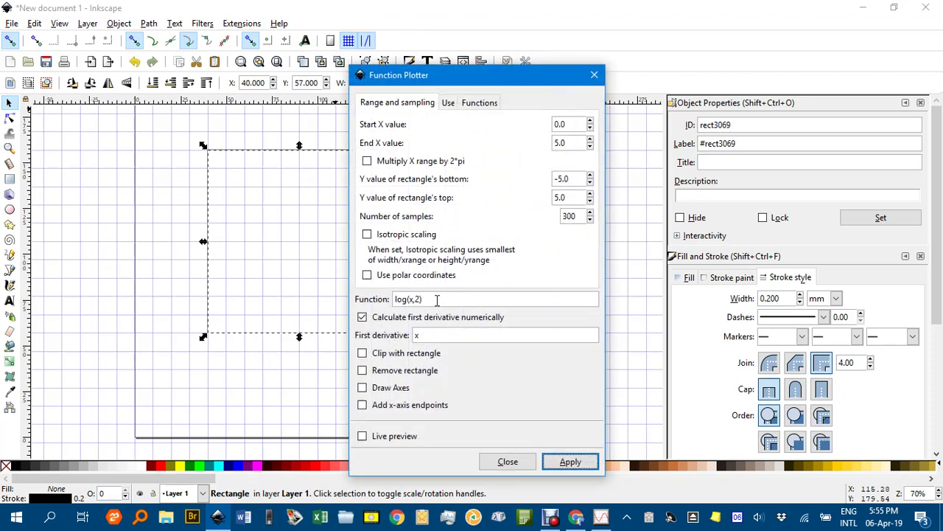
drag(430, 299, 379, 306)
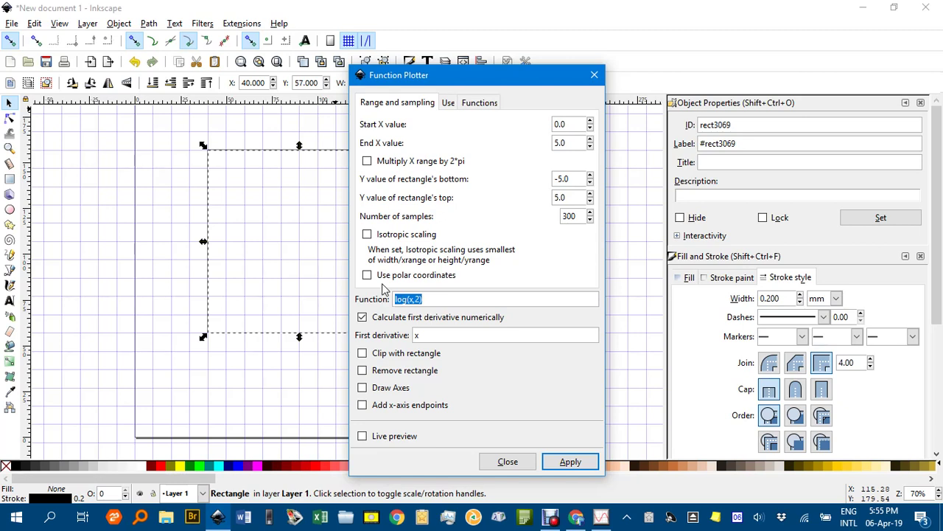
text(2**x)
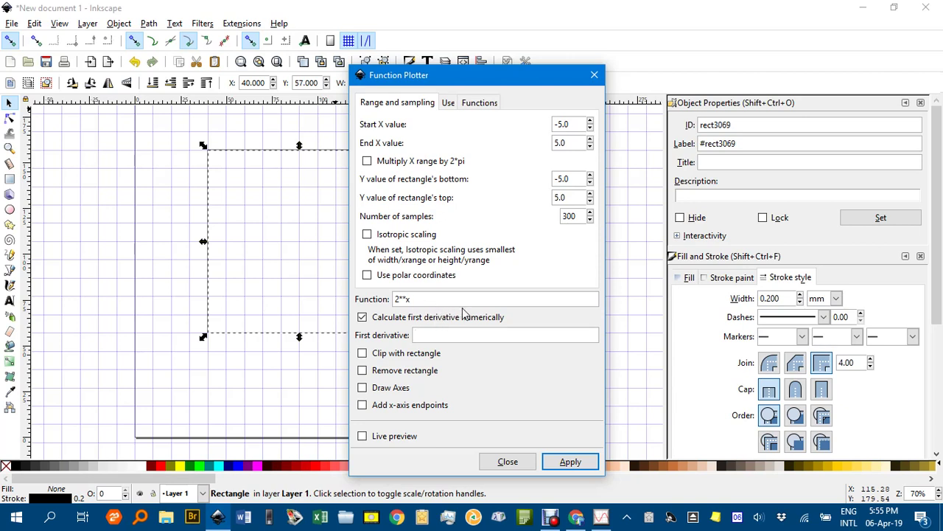
click(424, 335)
click(362, 436)
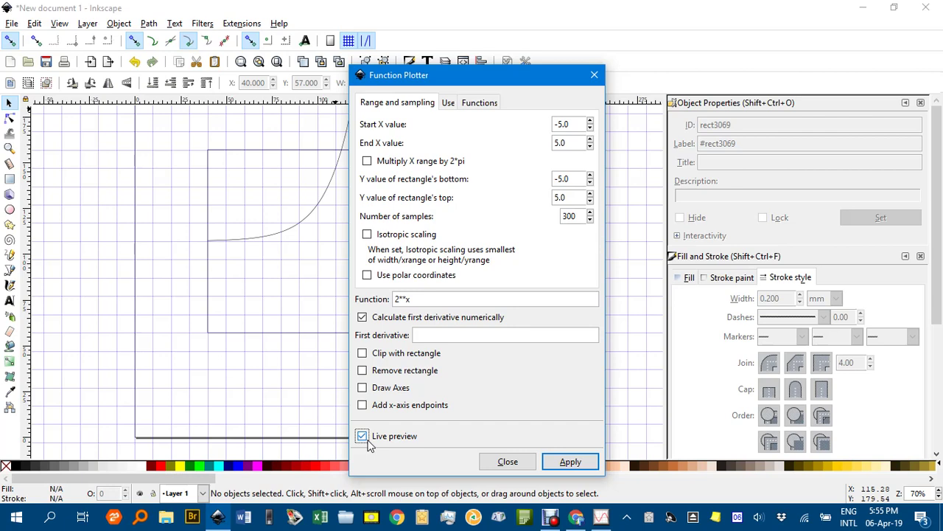
click(362, 389)
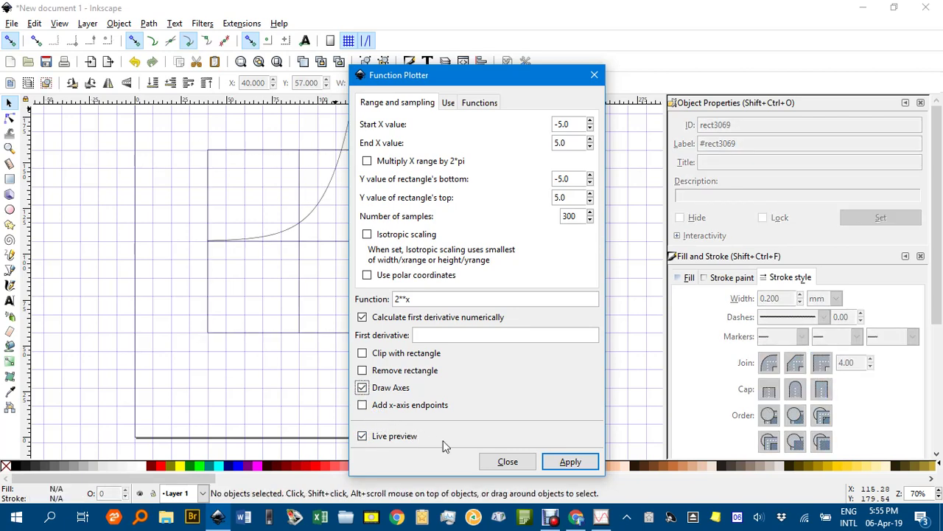
click(570, 462)
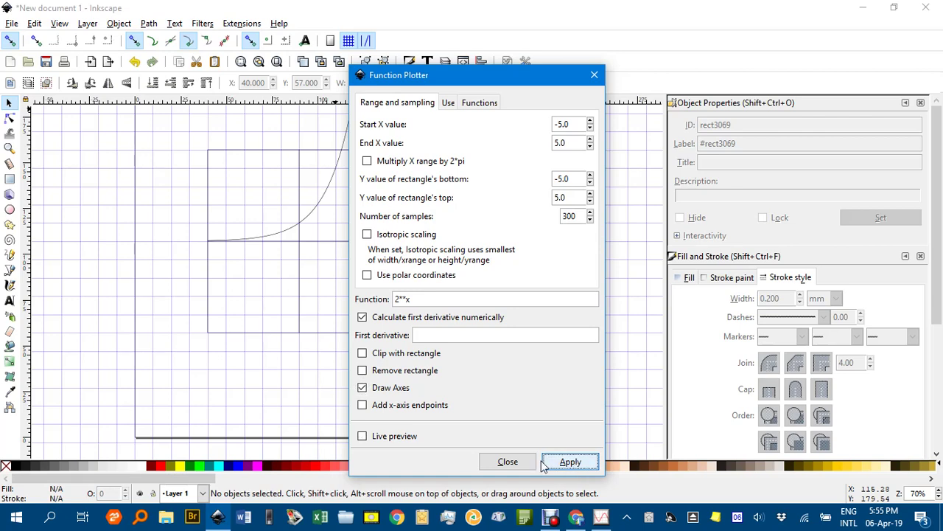
click(508, 461)
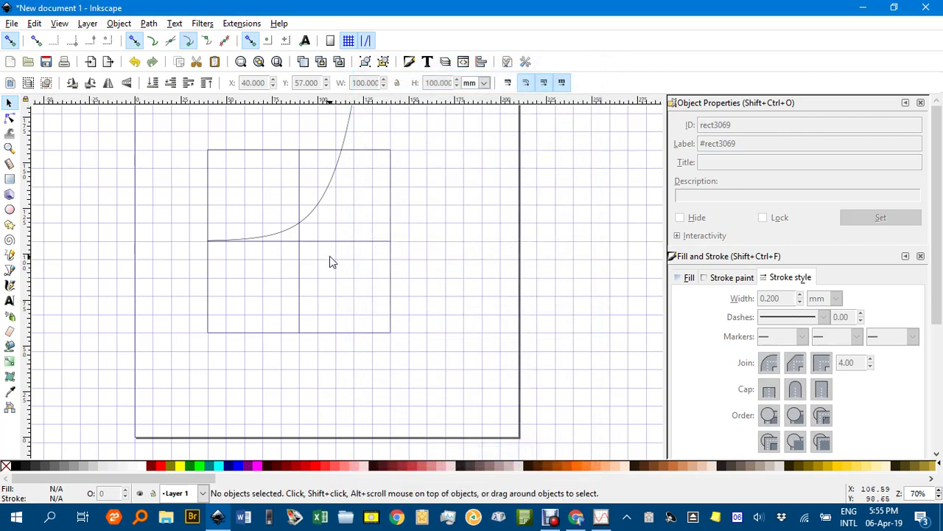
Step: Select the 2**x curve and pick its node at the square's top edge
click(391, 218)
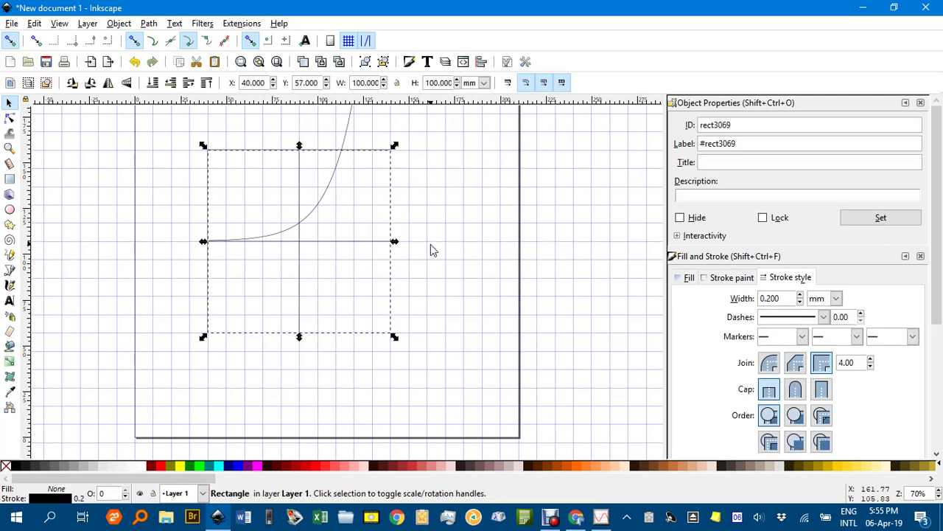
scroll(431, 245, up, 2)
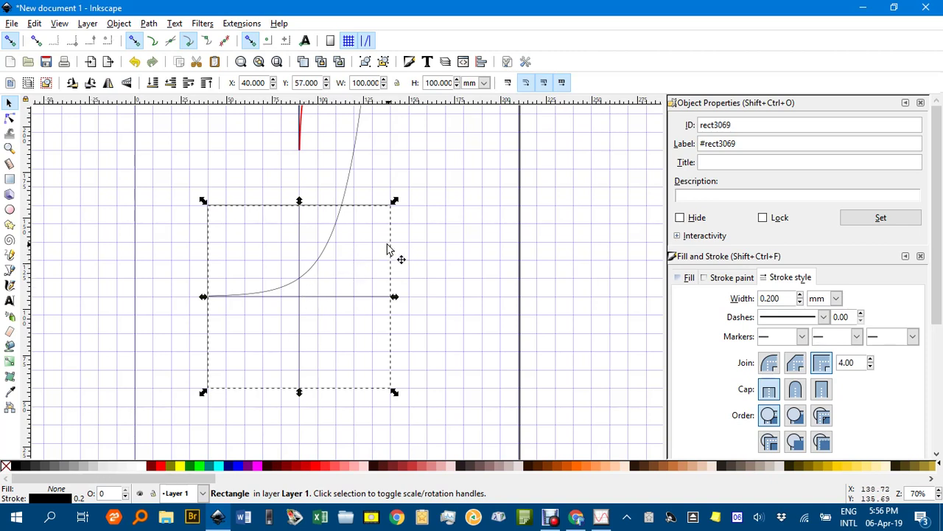
click(328, 247)
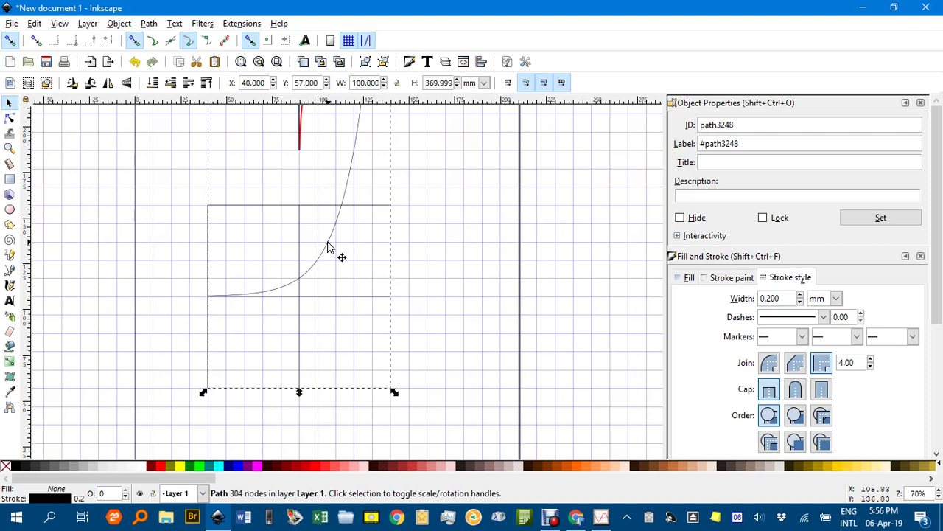
scroll(344, 248, up, 6)
scroll(341, 244, up, 7)
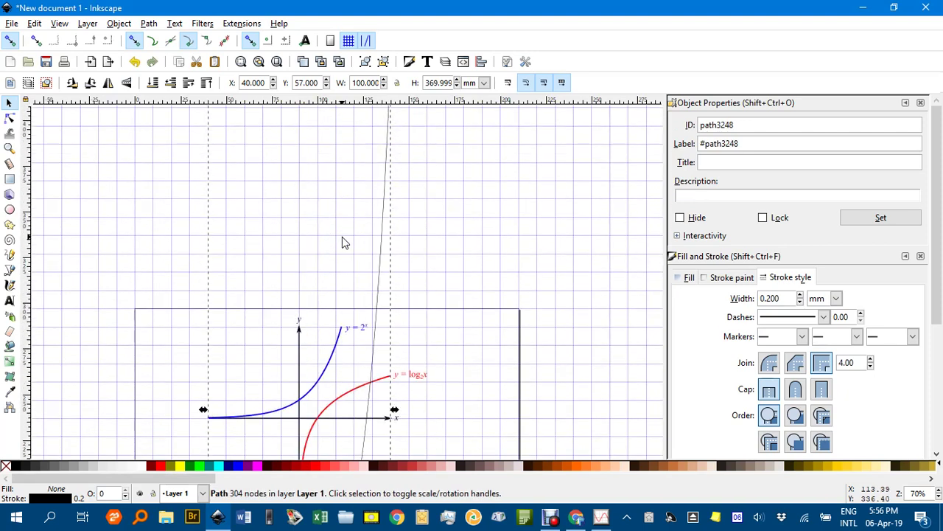
scroll(342, 243, down, 6)
scroll(342, 247, down, 10)
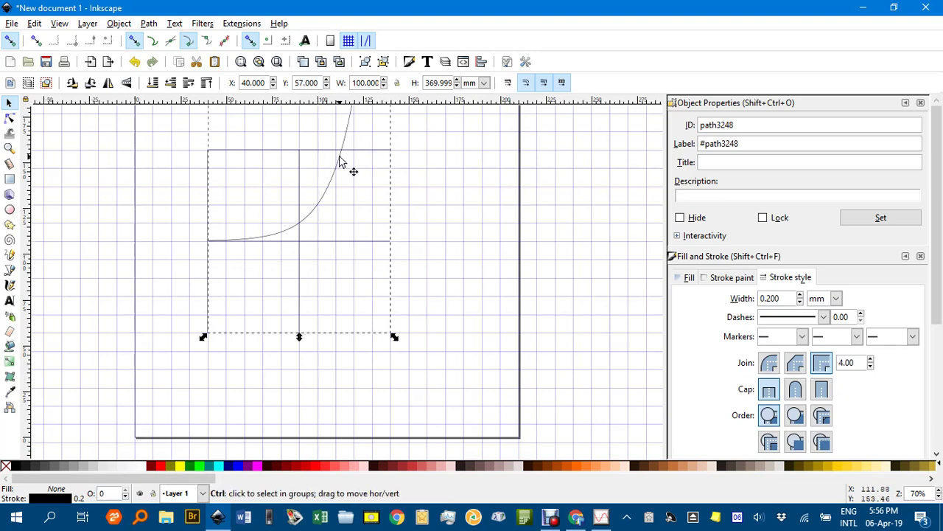
ctrl+scroll(347, 162, up, 5)
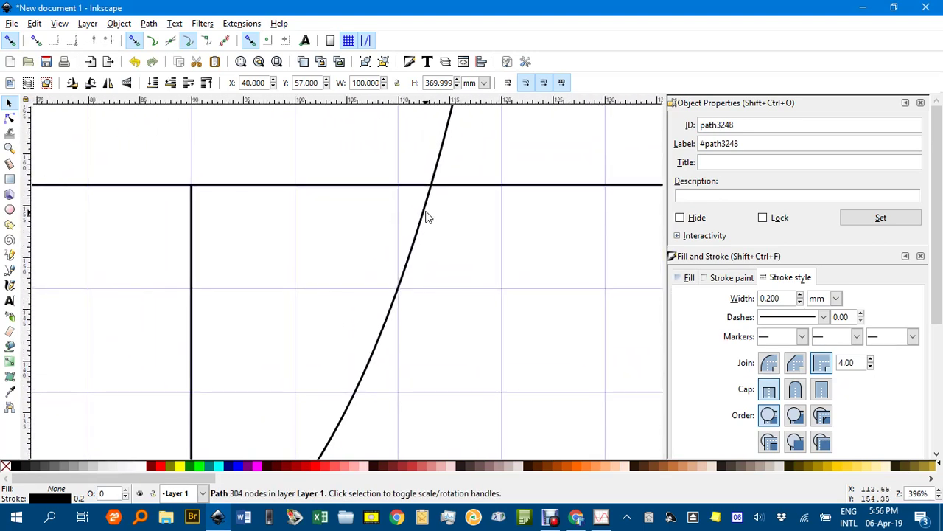
ctrl+scroll(436, 198, up, 1)
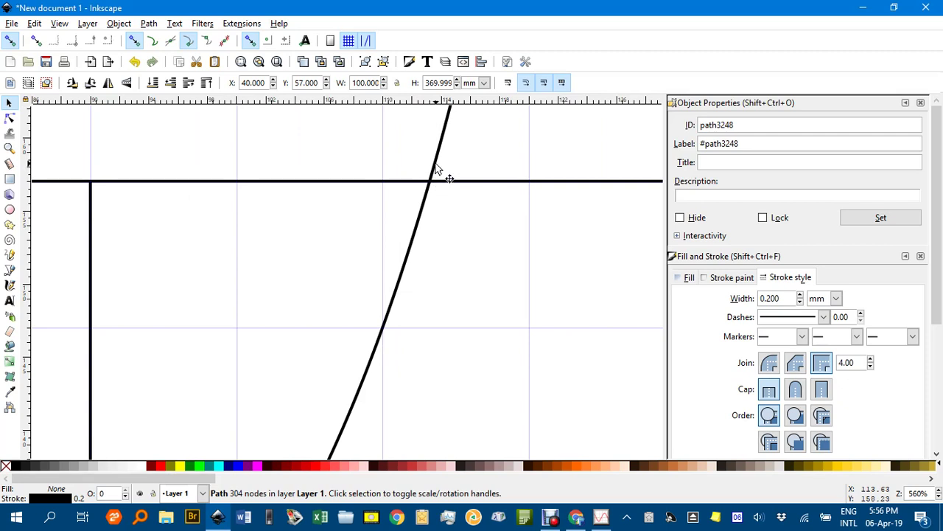
double_click(436, 168)
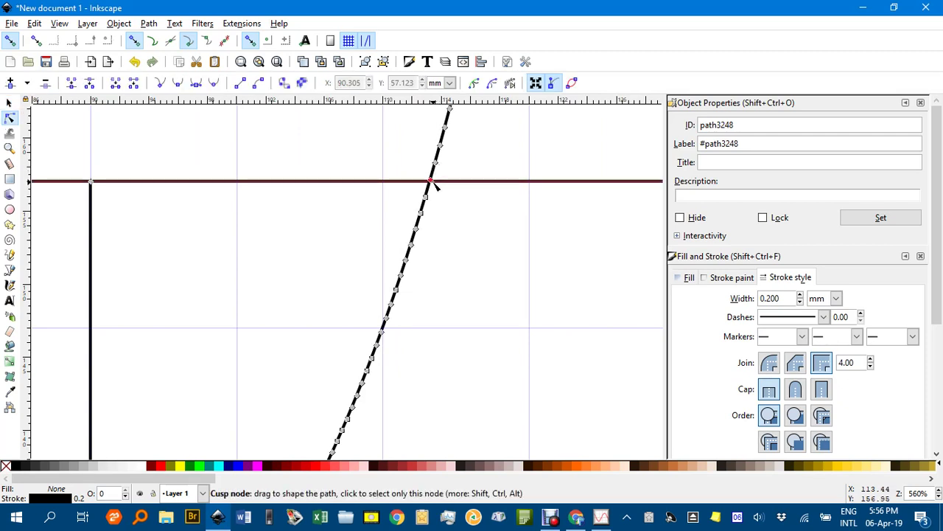
click(432, 182)
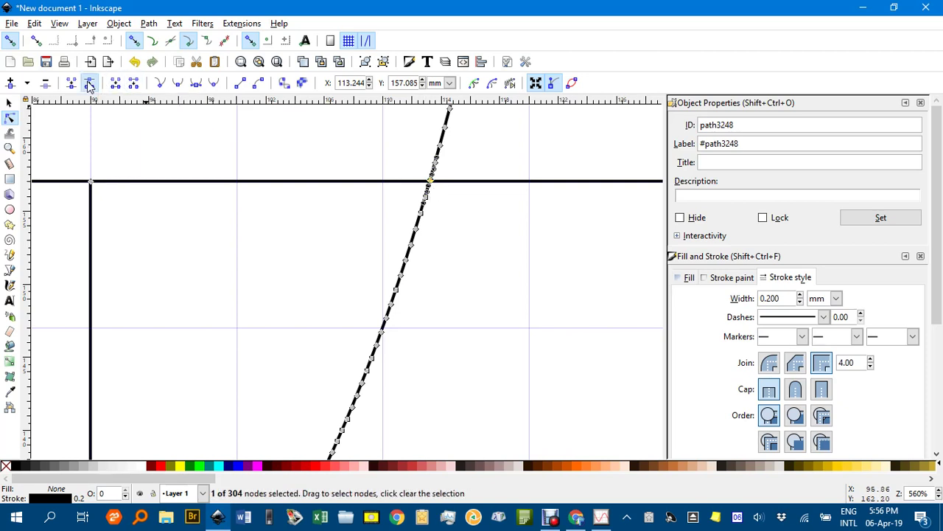
Step: Break the curve apart and delete the piece above the square
click(148, 22)
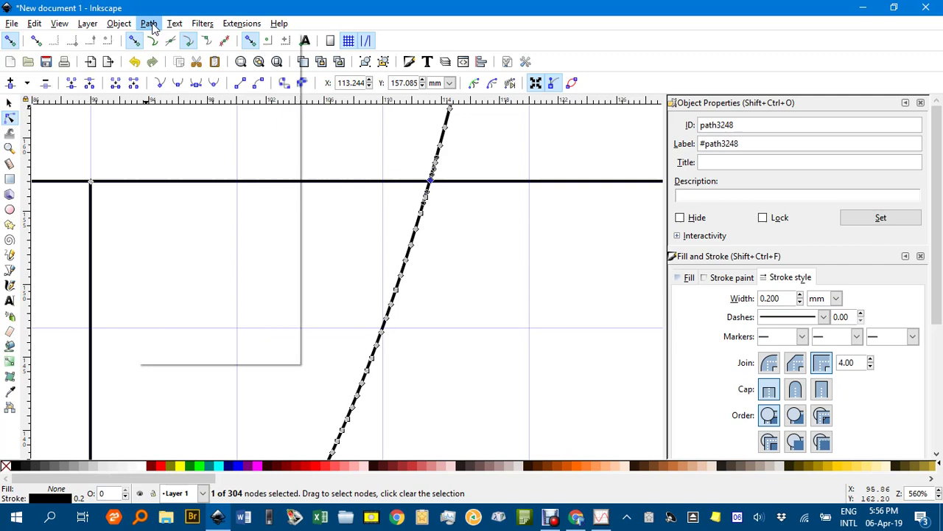
click(176, 210)
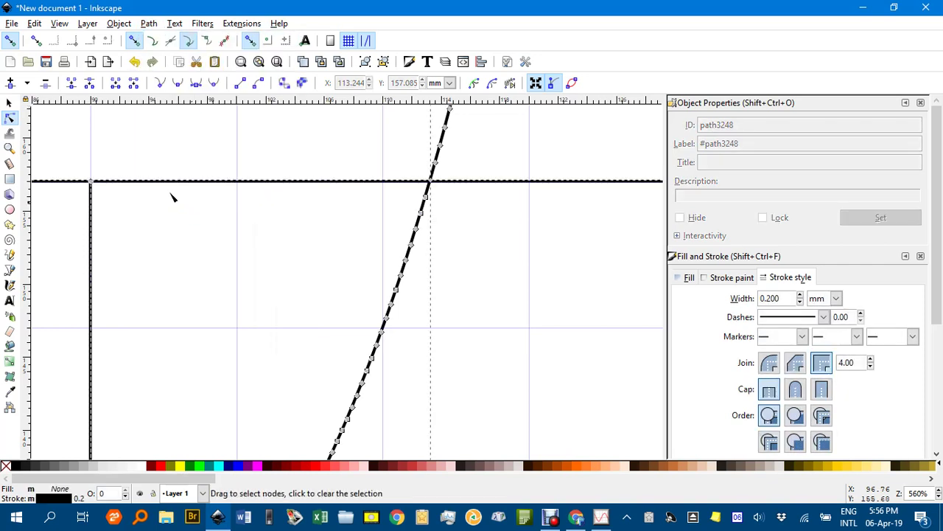
click(10, 105)
click(122, 134)
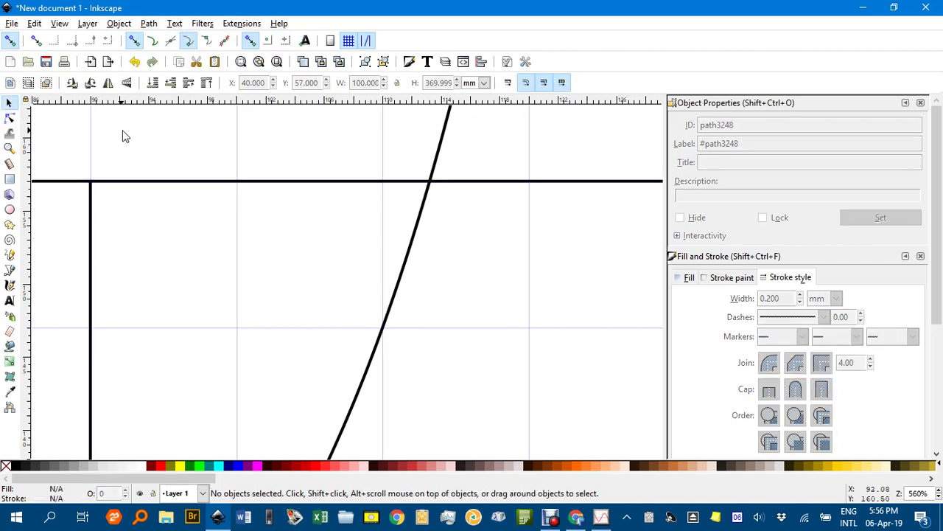
click(445, 143)
key(Escape)
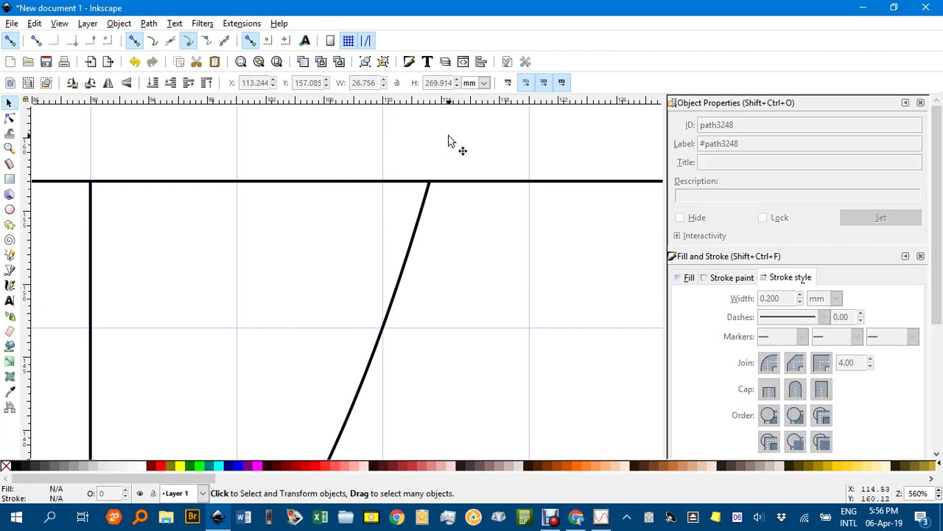
ctrl+scroll(450, 298, down, 2)
Step: Stroke the 2**x curve blue and raise its stroke width to 0.7 mm
ctrl+scroll(451, 298, down, 3)
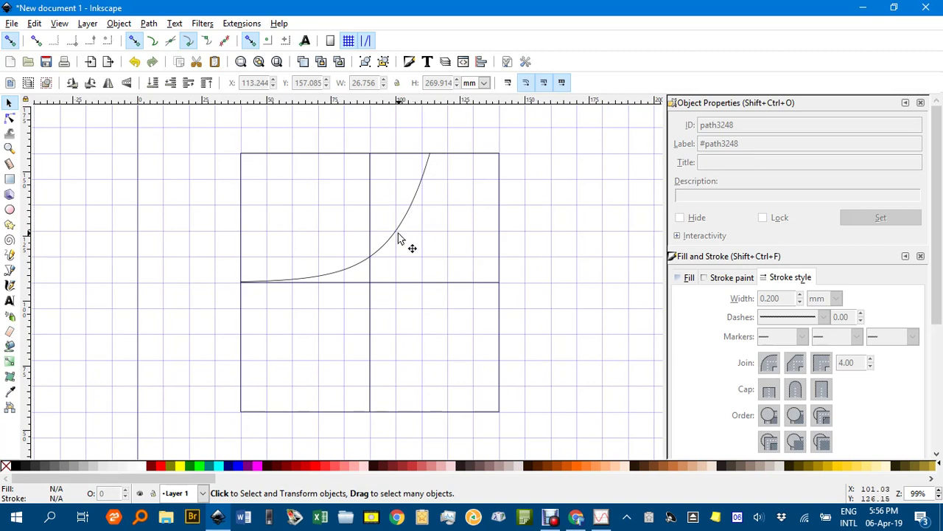
click(398, 237)
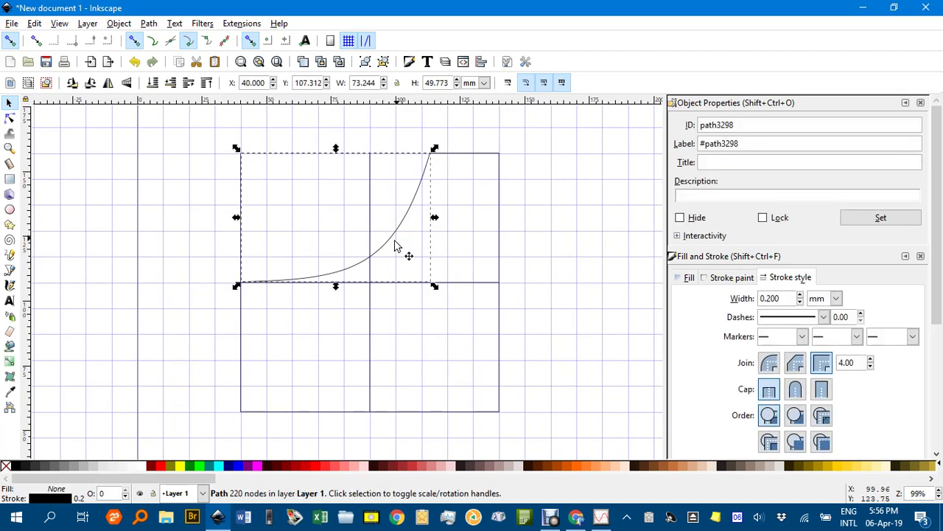
shift+click(238, 467)
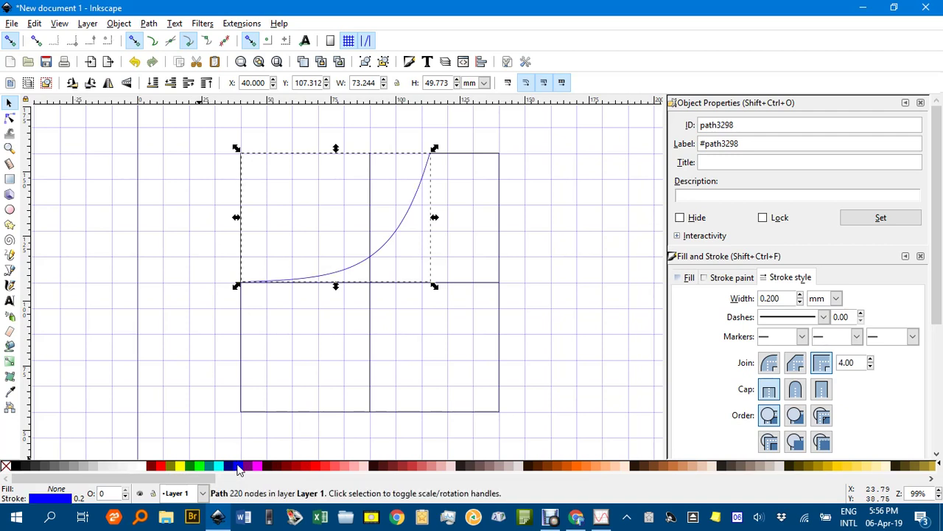
click(800, 295)
click(799, 295)
click(800, 294)
click(800, 295)
click(799, 295)
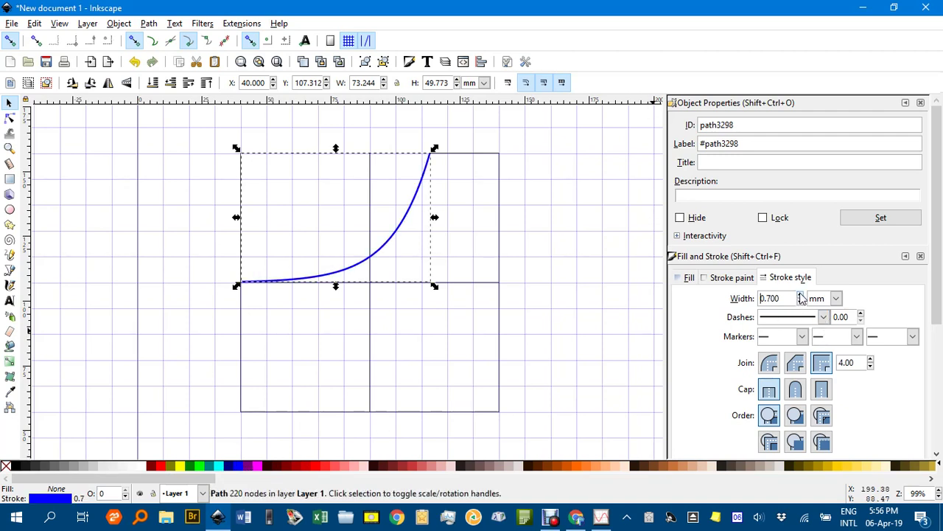
click(563, 271)
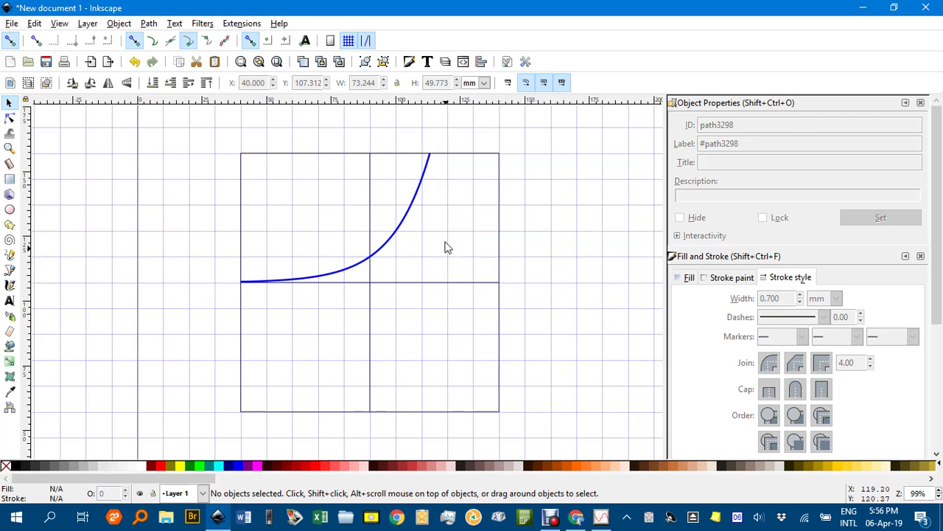
click(465, 157)
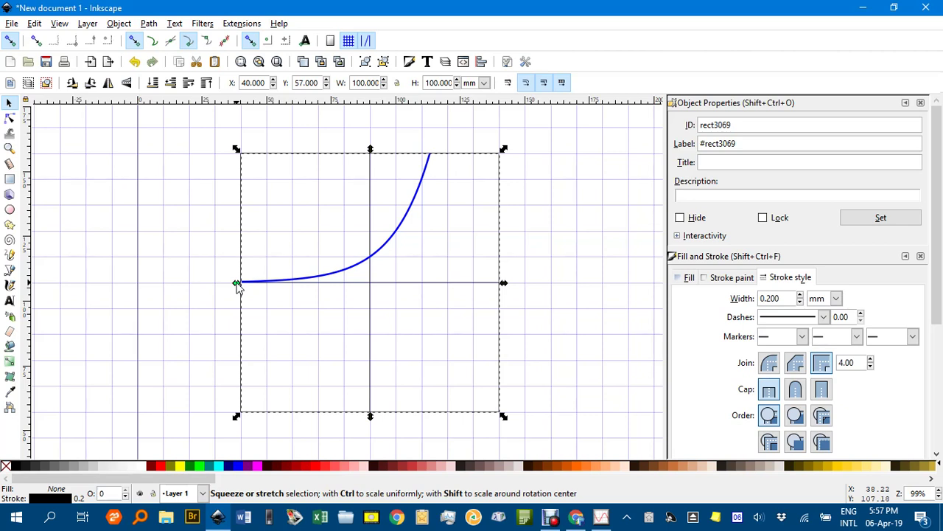
Step: Squeeze the rectangle from its left side to 50 mm wide at X 90 mm
drag(237, 283, 371, 283)
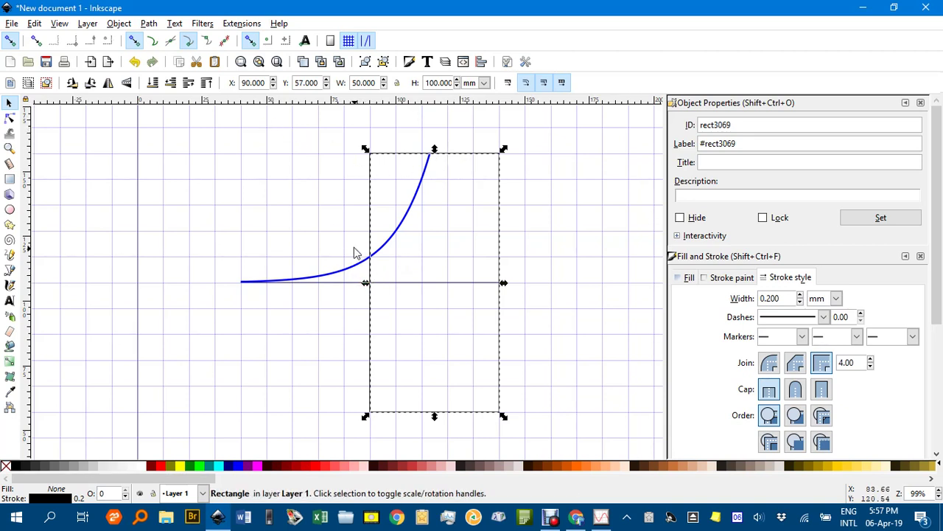
click(246, 24)
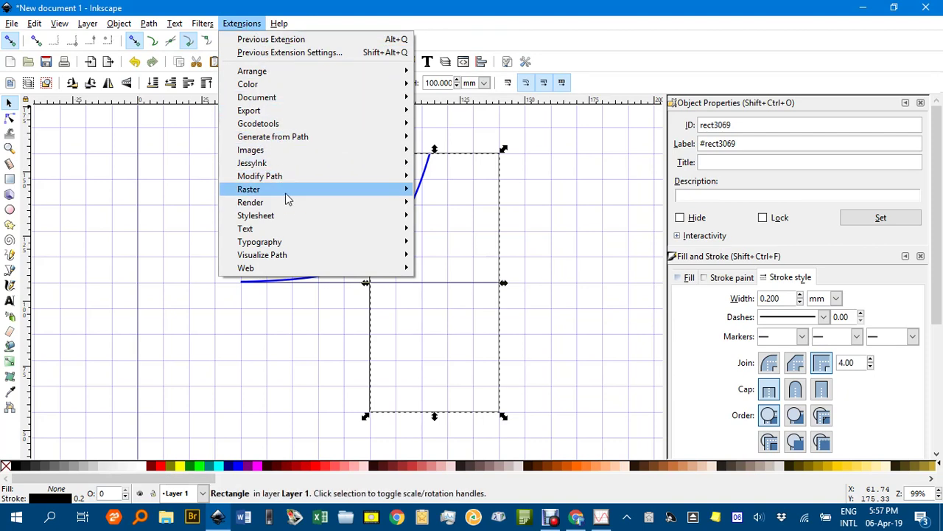
Step: Plot log(x,2) from start X 0.0 with the Function Plotter
mouse_move(318, 206)
click(474, 281)
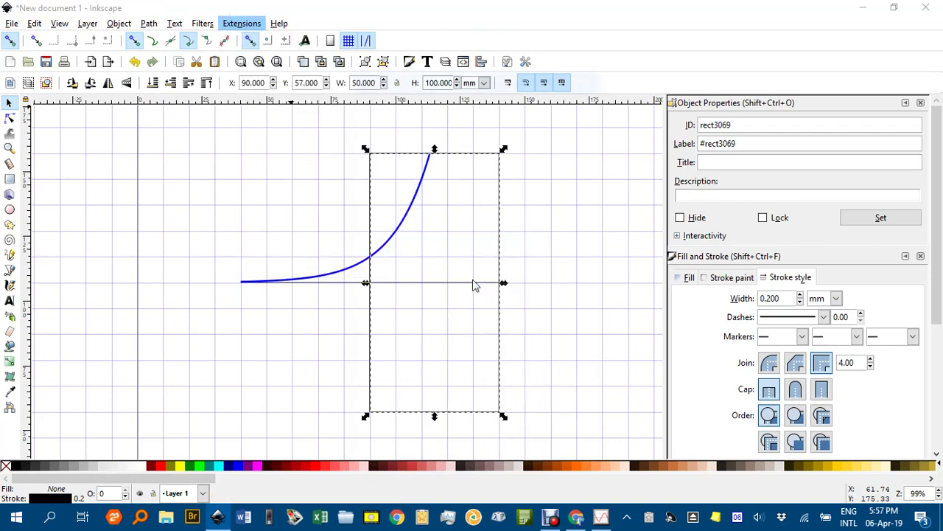
triple_click(562, 124)
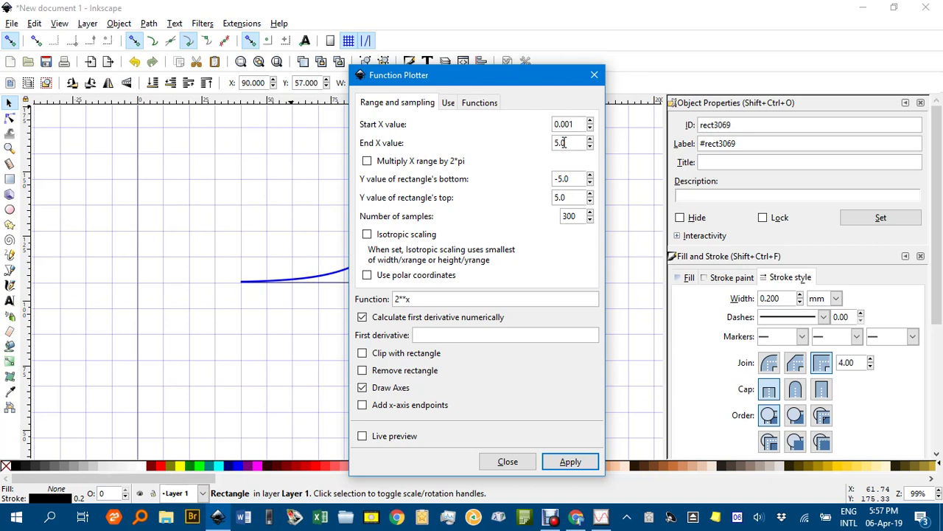
drag(444, 302, 384, 301)
drag(433, 86, 398, 86)
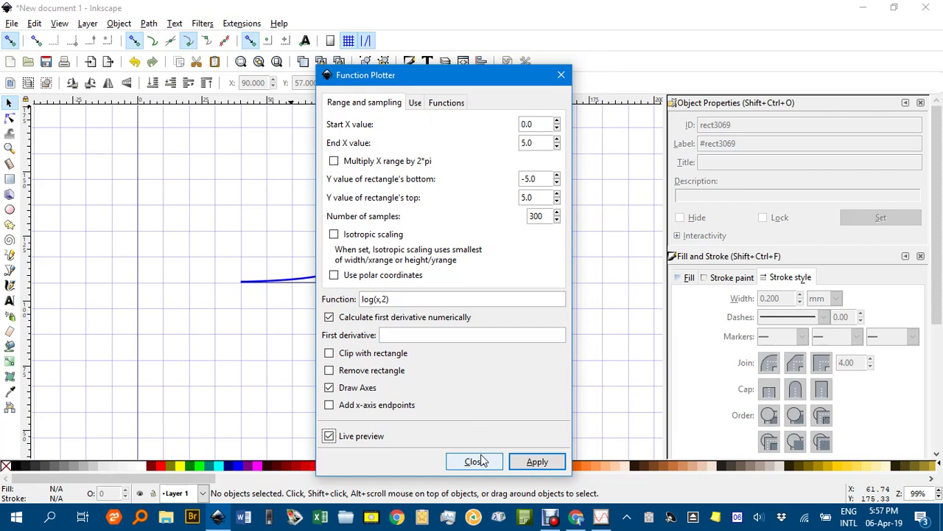
click(537, 461)
click(475, 462)
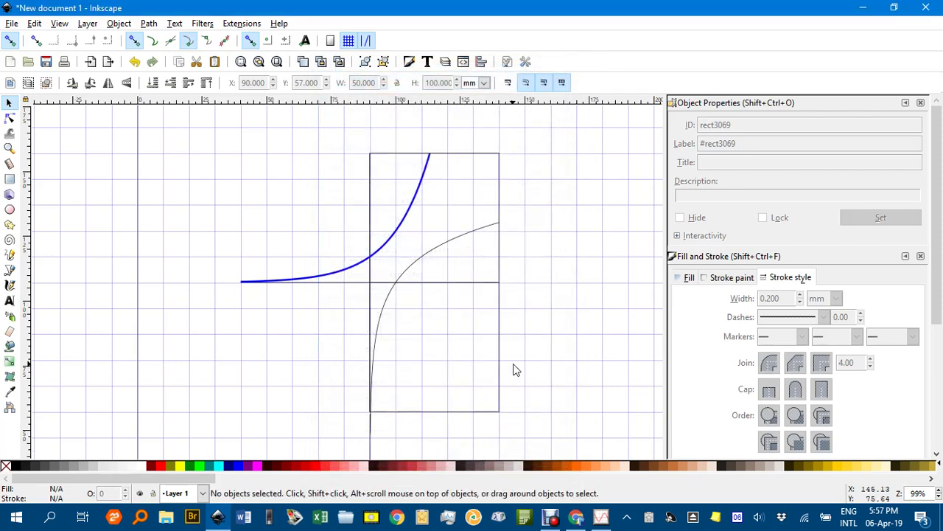
Step: Delete the leftover plotting rectangle
scroll(516, 369, down, 1)
click(500, 330)
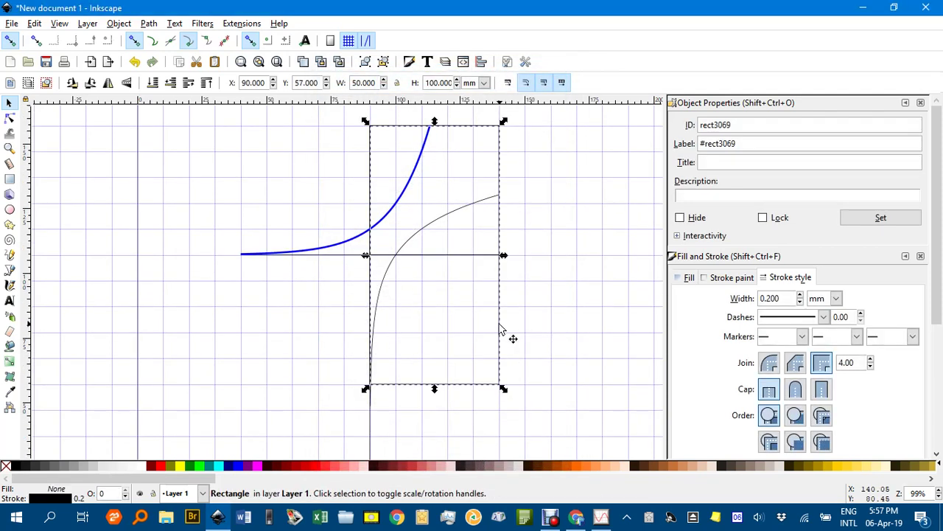
key(Escape)
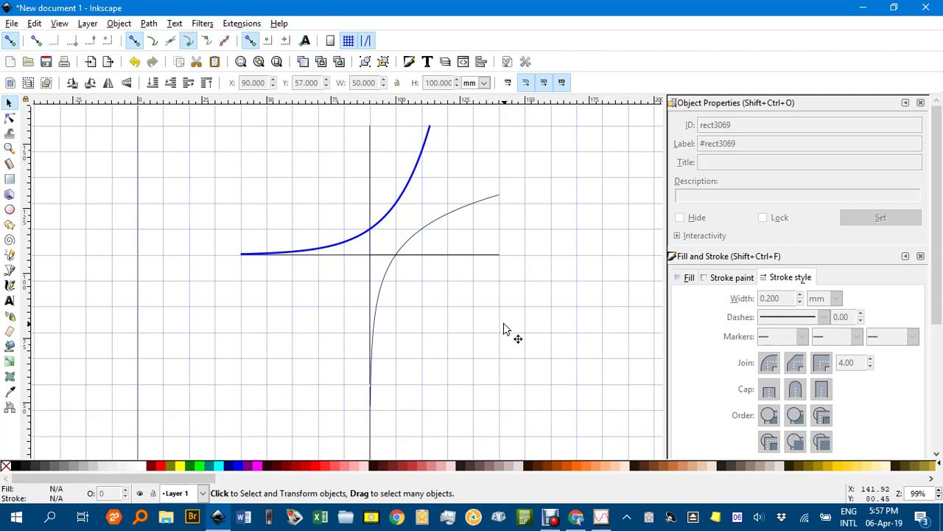
scroll(421, 332, down, 4)
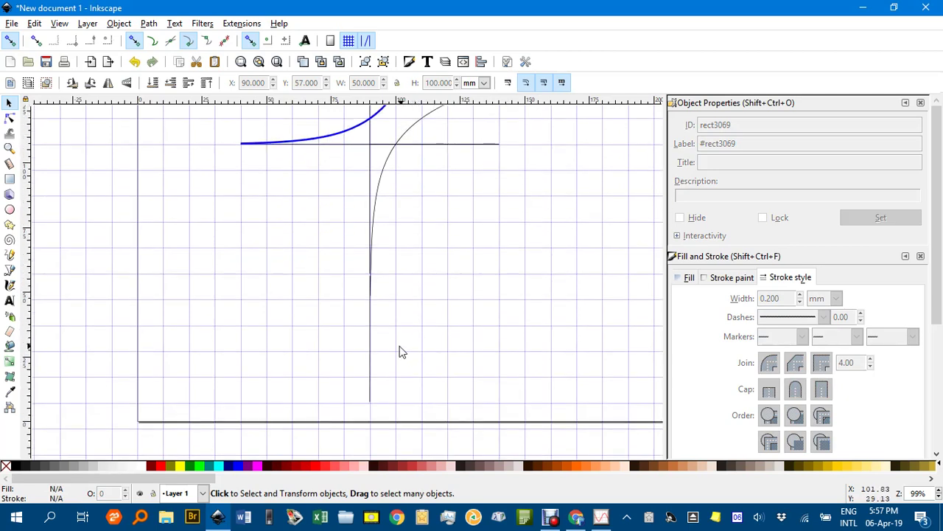
Step: Color the log curve's stroke red and thicken it to 0.700 mm
scroll(396, 190, up, 3)
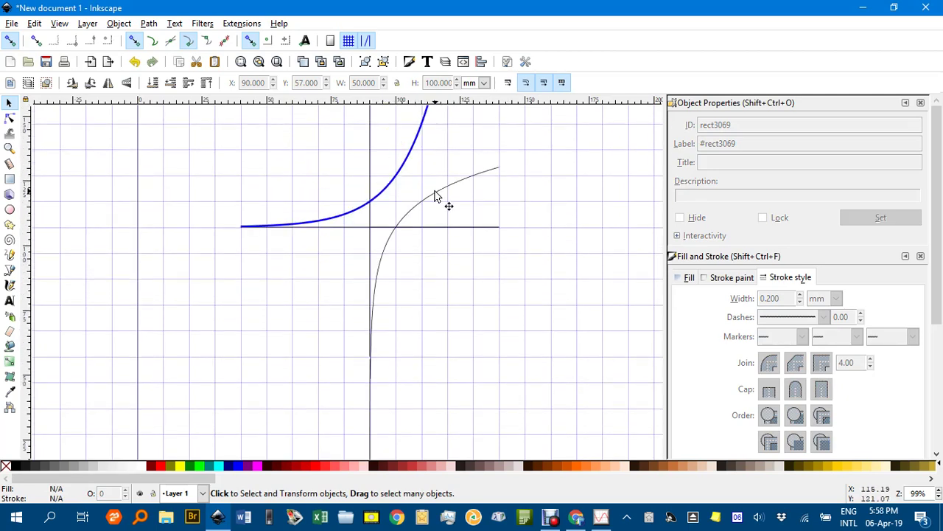
click(435, 196)
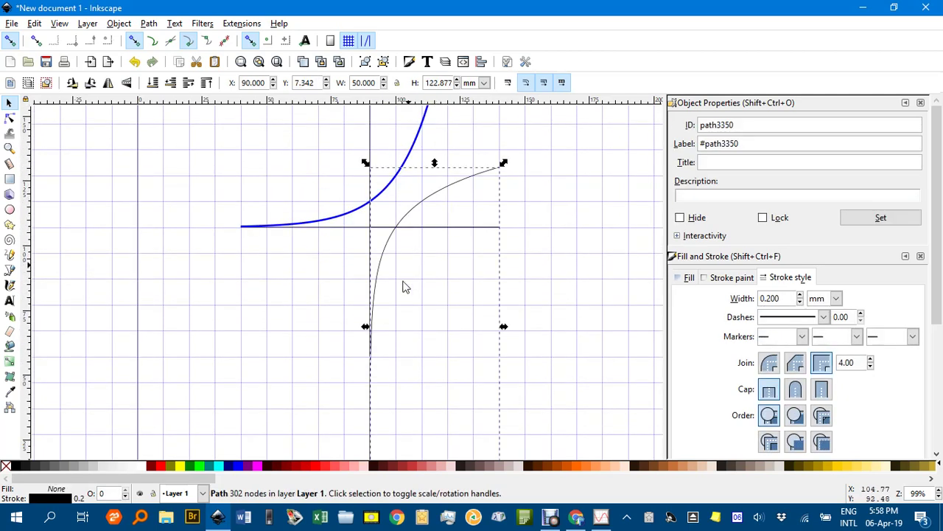
shift+click(160, 466)
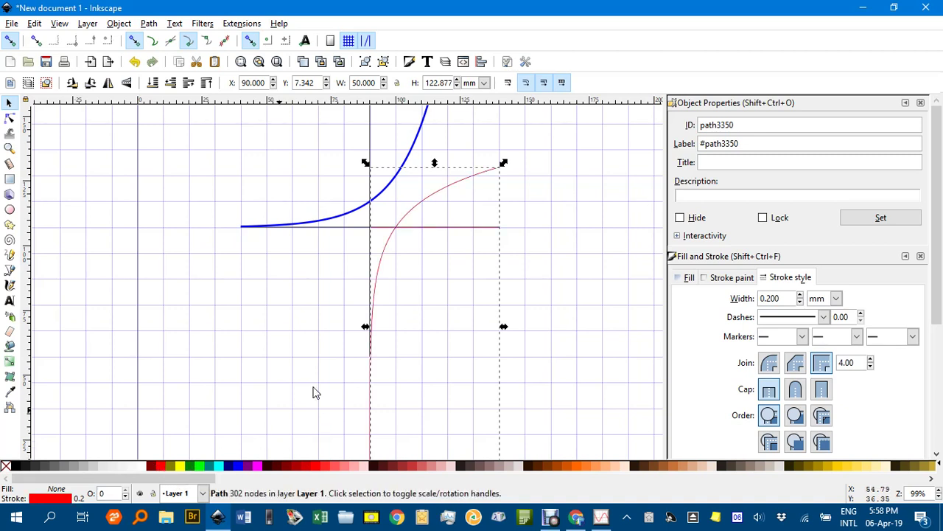
click(800, 295)
click(800, 295)
click(800, 295)
click(800, 295)
click(800, 295)
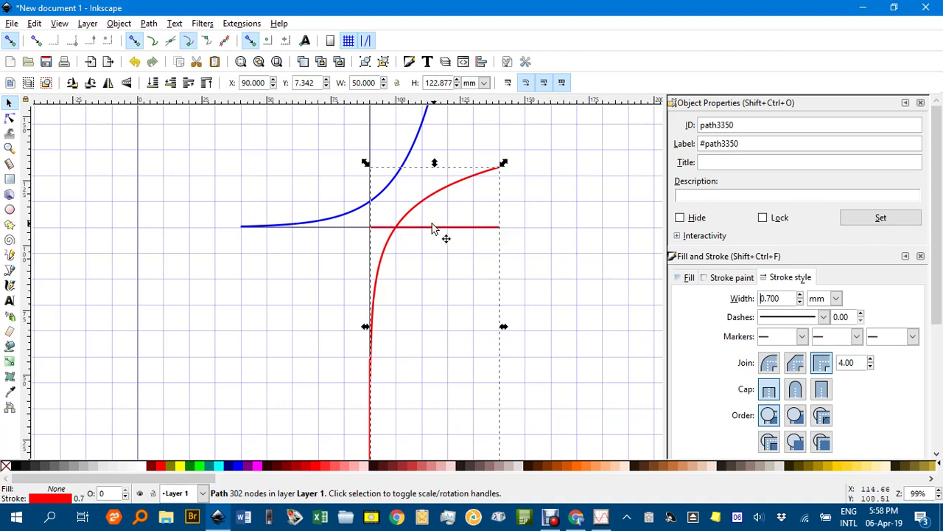
Step: Break apart the red plot and delete its red horizontal line
mouse_move(493, 226)
mouse_down()
mouse_move(499, 318)
mouse_move(488, 231)
mouse_up()
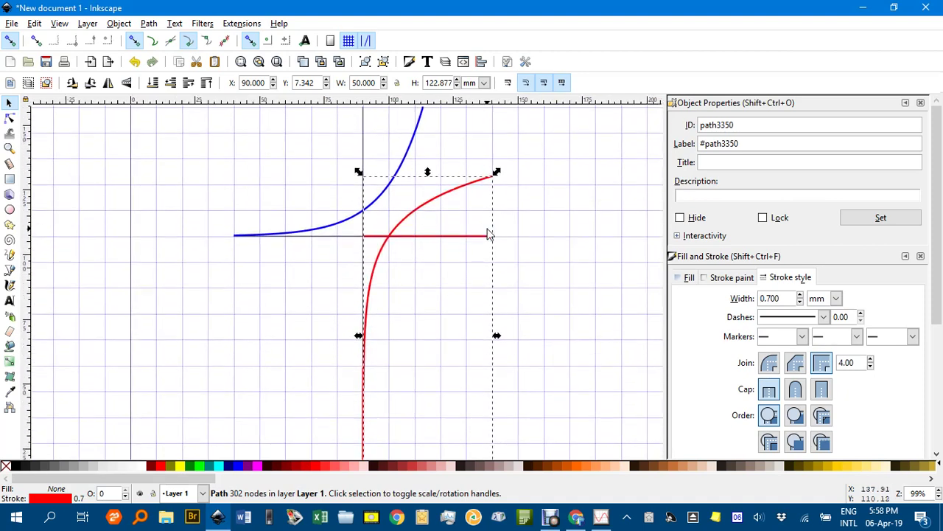
key(Escape)
click(439, 245)
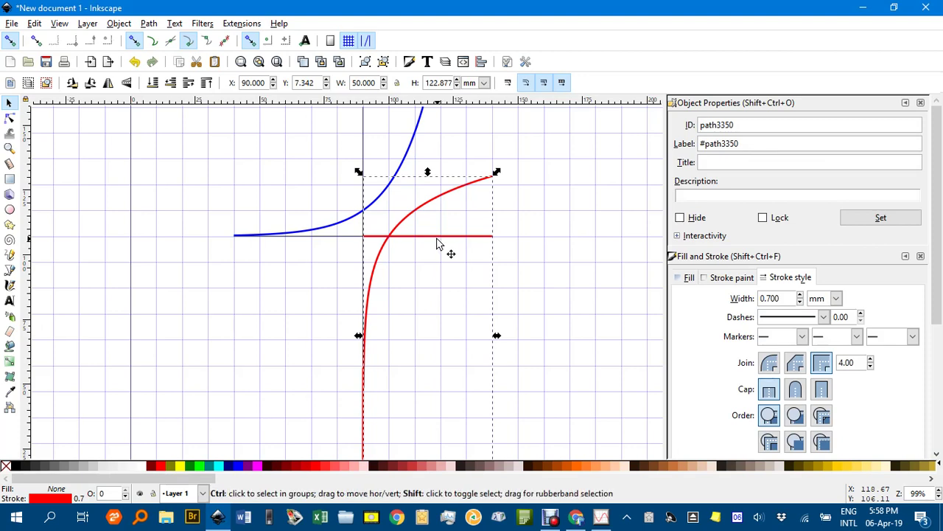
key(ctrl+a)
click(569, 244)
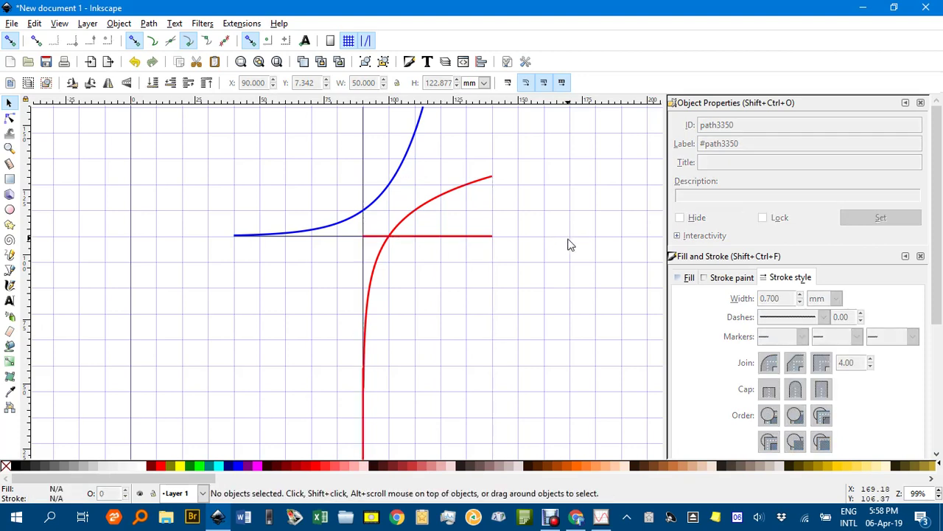
click(468, 244)
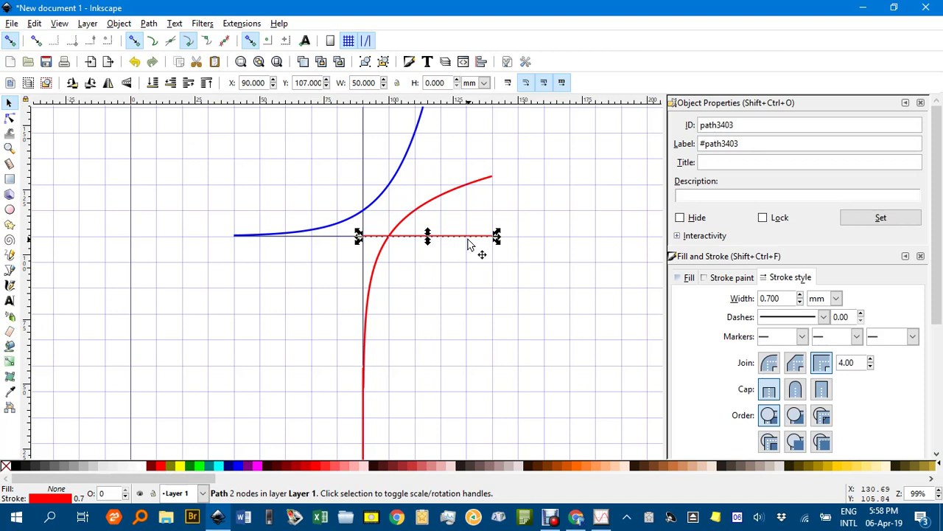
key(Delete)
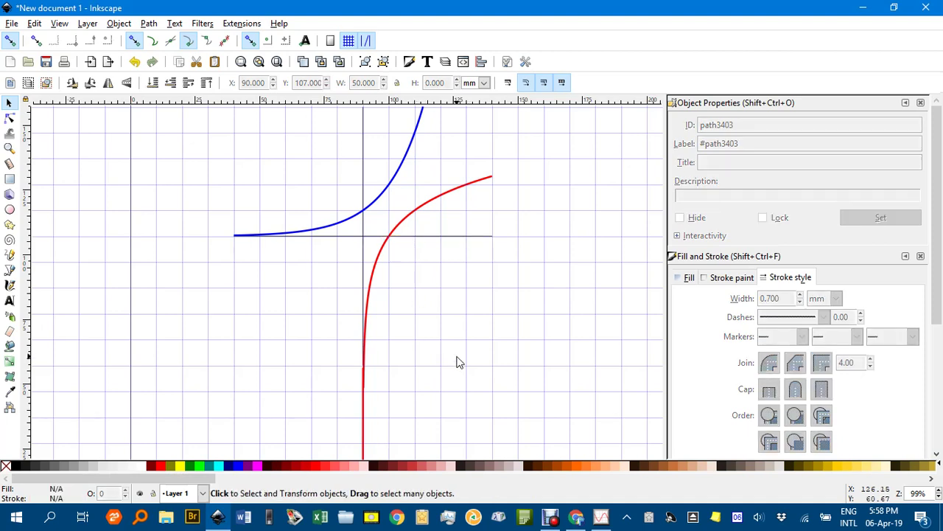
Step: Break the red log curve at a node on its steep lower part
scroll(457, 360, down, 2)
scroll(431, 343, up, 3)
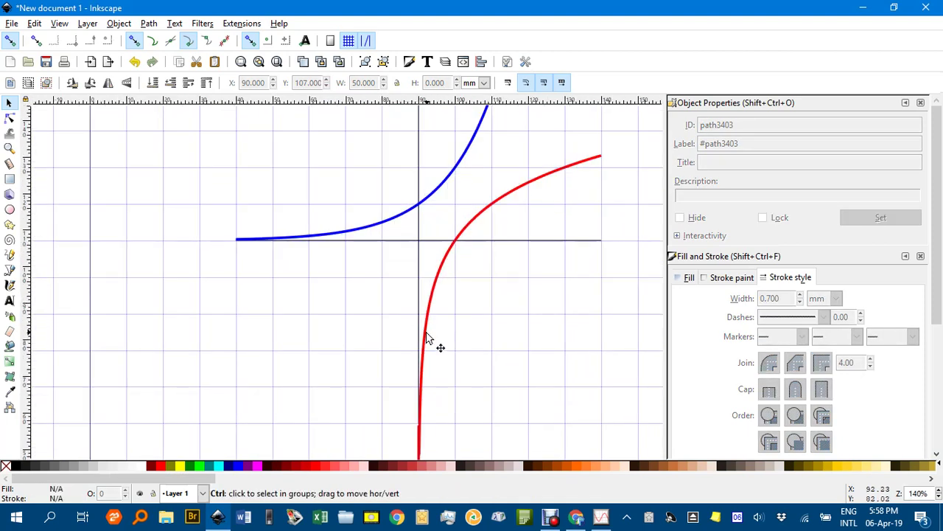
scroll(406, 369, up, 4)
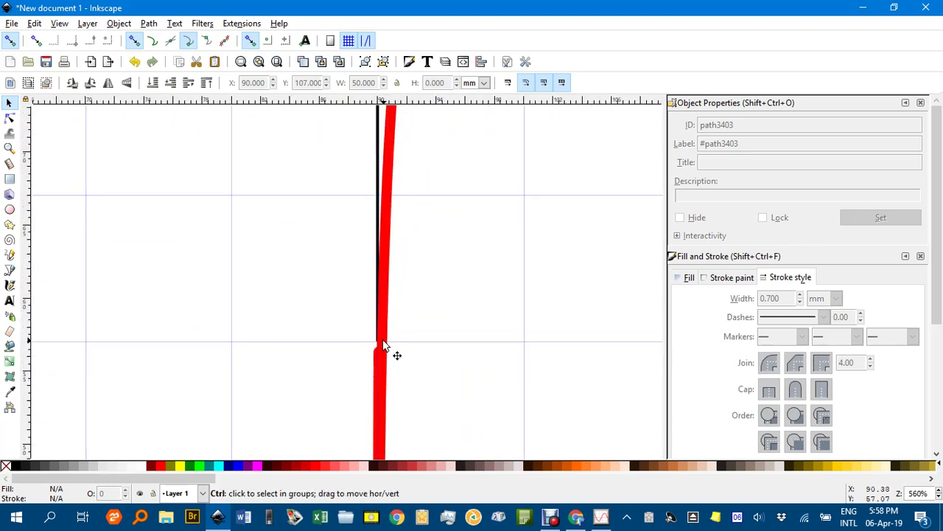
scroll(390, 346, down, 3)
scroll(389, 346, down, 1)
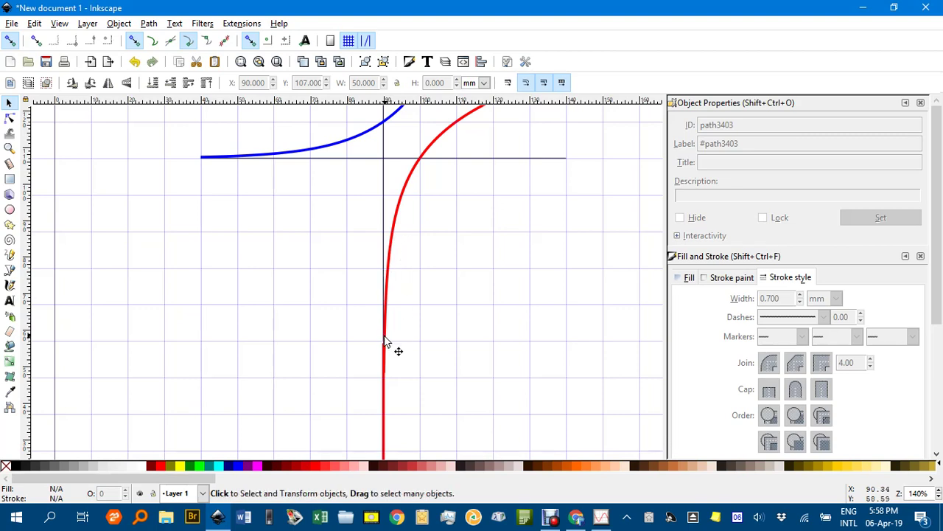
scroll(388, 345, up, 5)
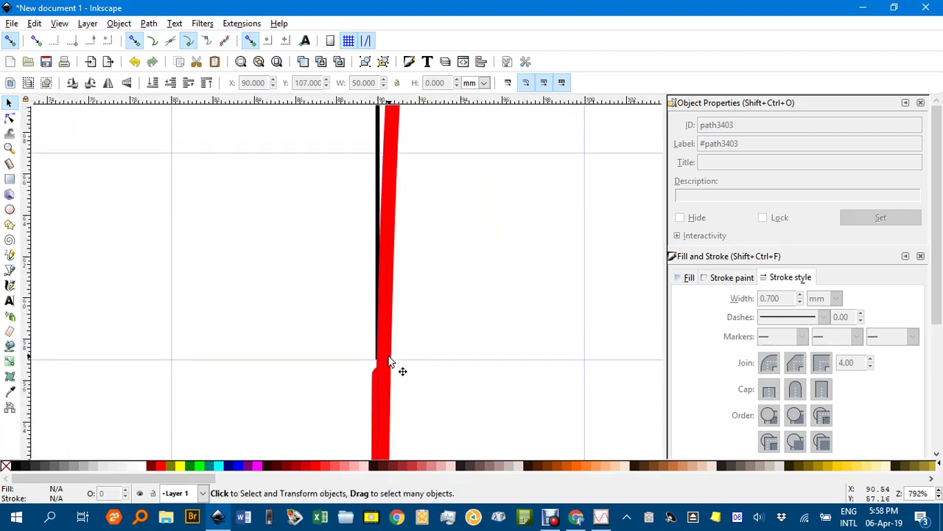
click(381, 350)
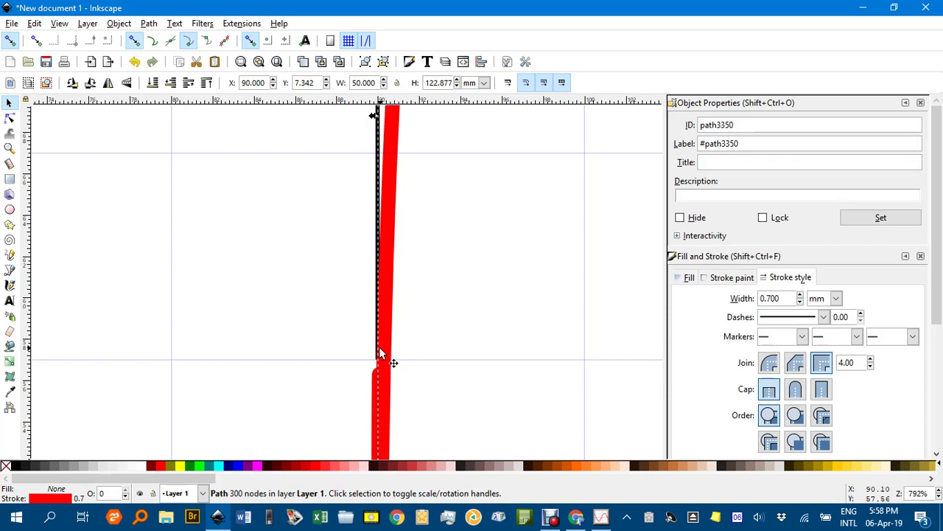
key(n)
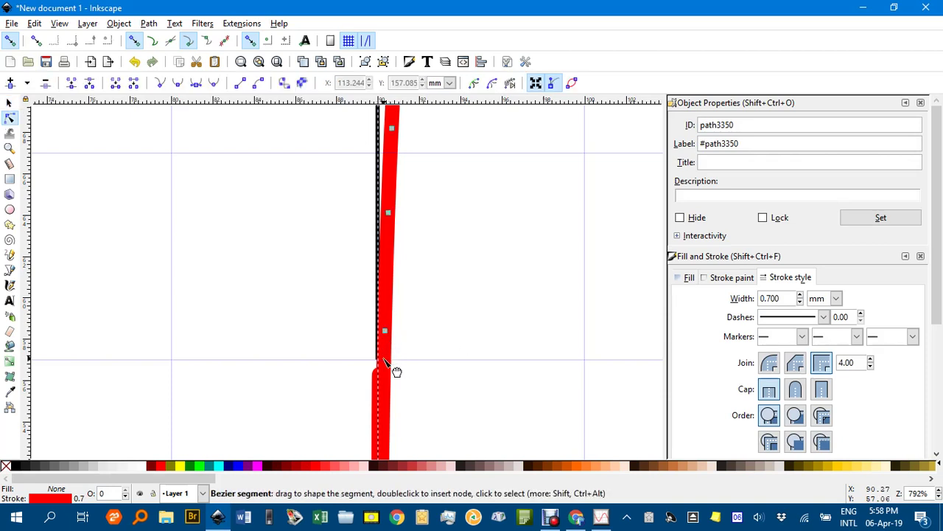
click(384, 360)
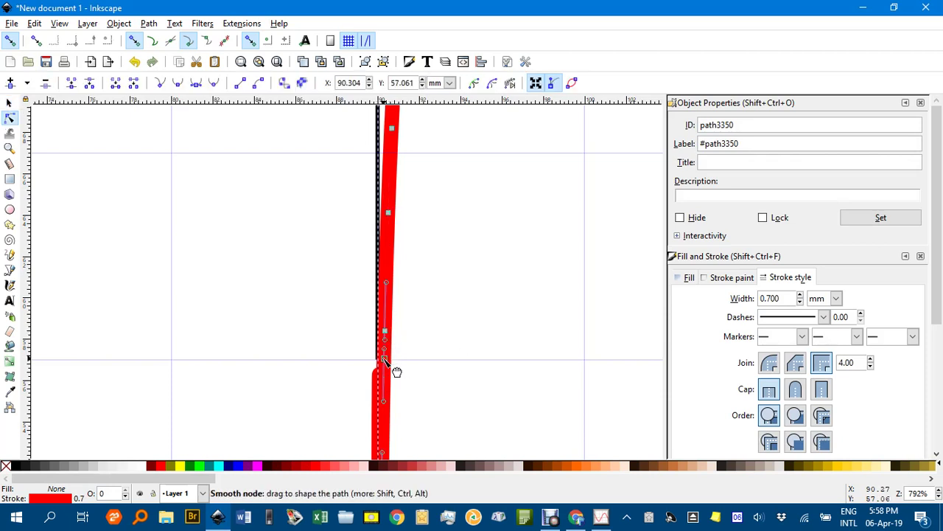
click(92, 85)
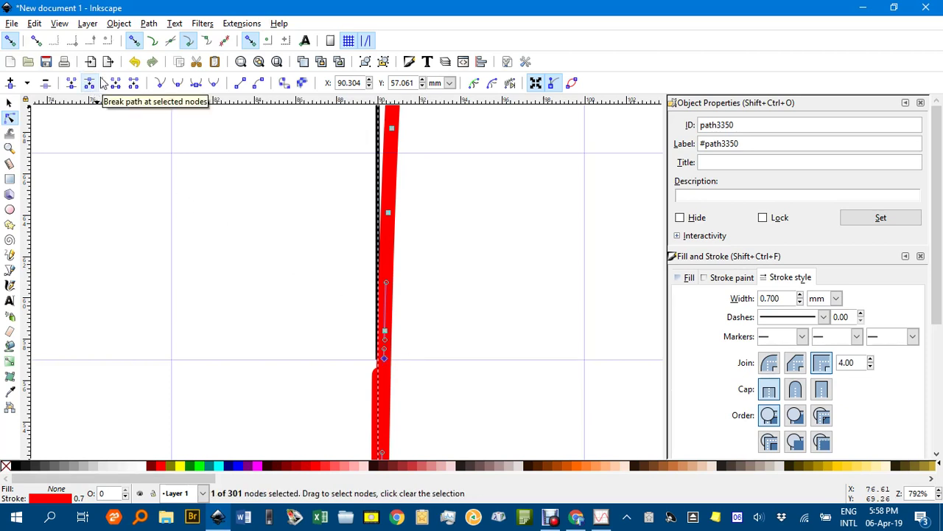
Step: Apply Break Apart to the red curve and select its lower piece
click(148, 23)
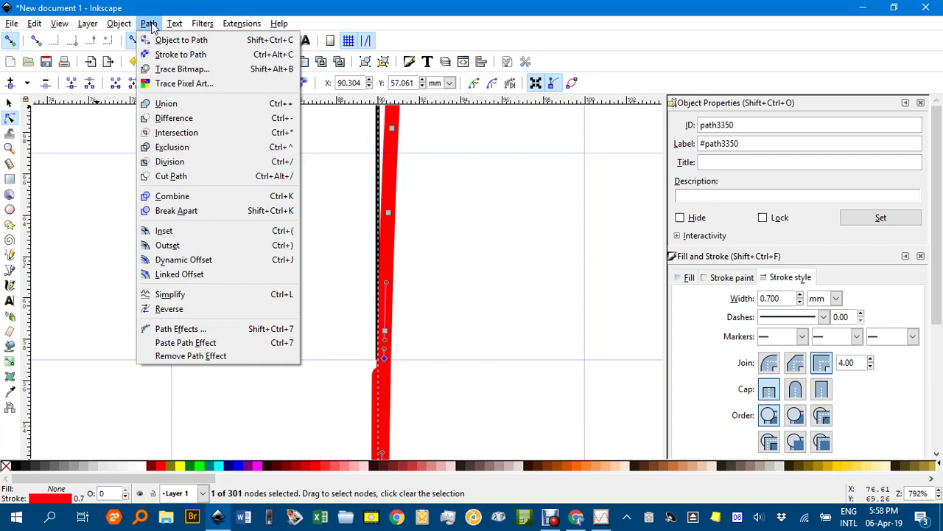
click(184, 210)
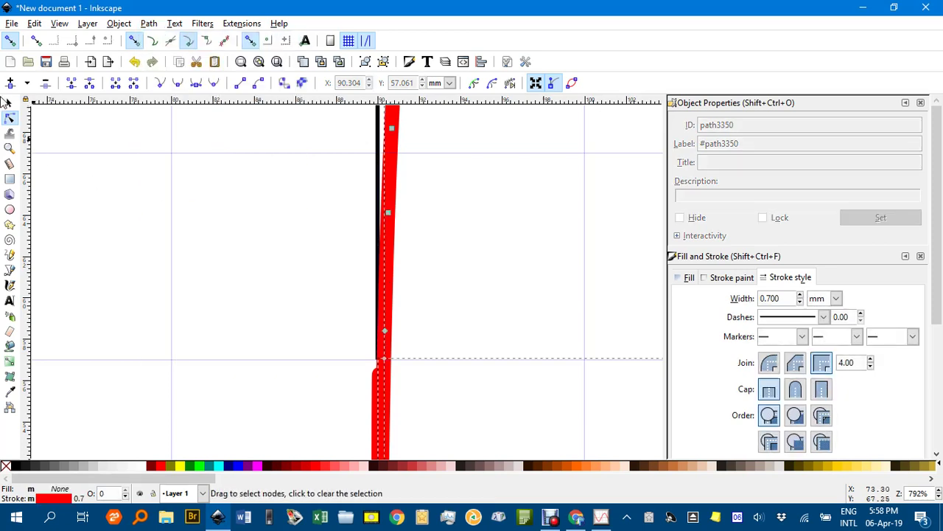
click(9, 104)
click(86, 137)
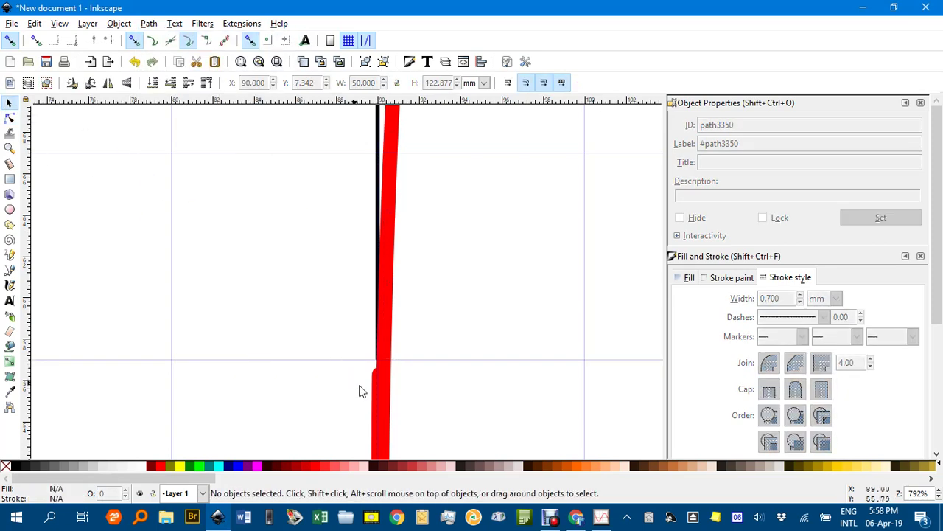
click(399, 436)
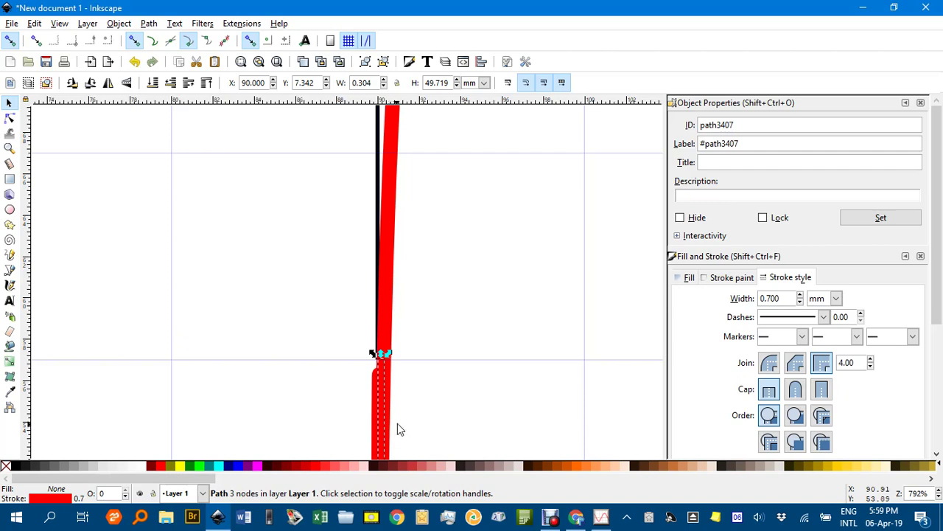
key(Escape)
Step: Give both axis lines a 0.400 mm stroke with arrowhead end markers
scroll(446, 369, down, 7)
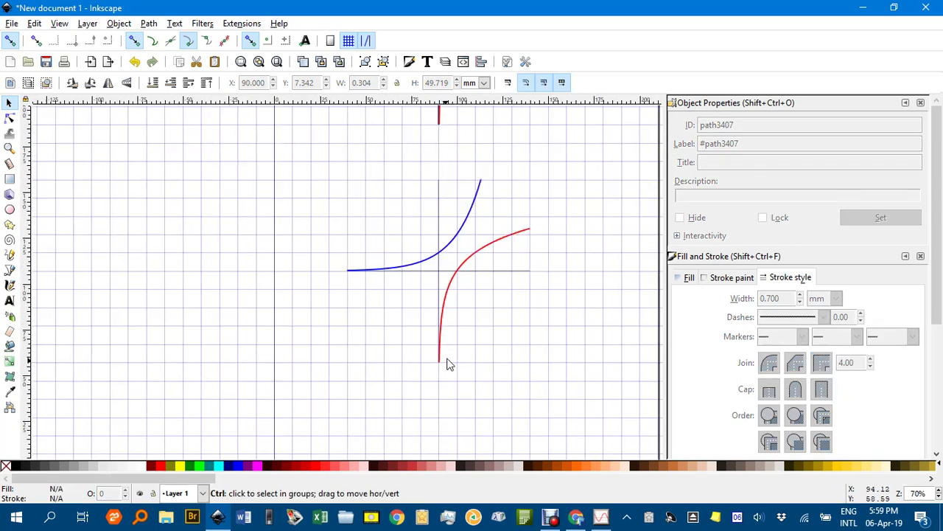
scroll(435, 325, up, 2)
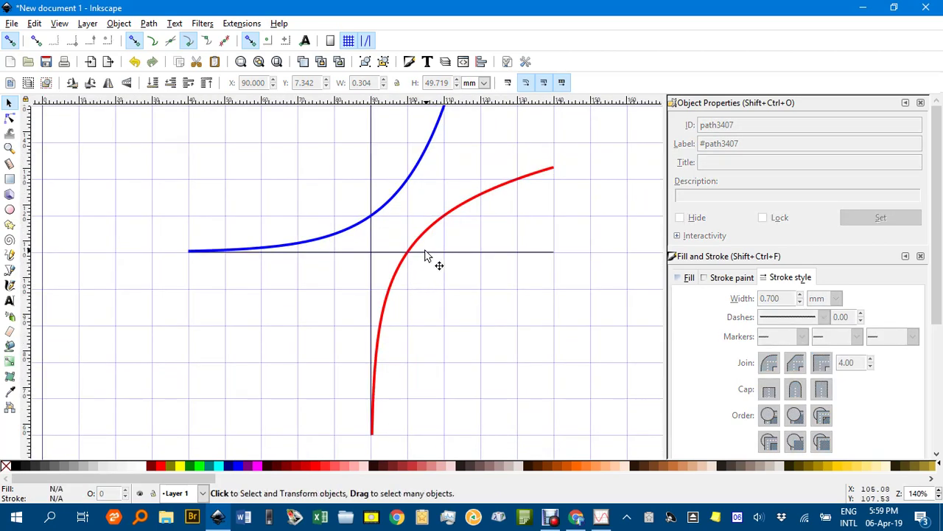
drag(425, 254, 434, 270)
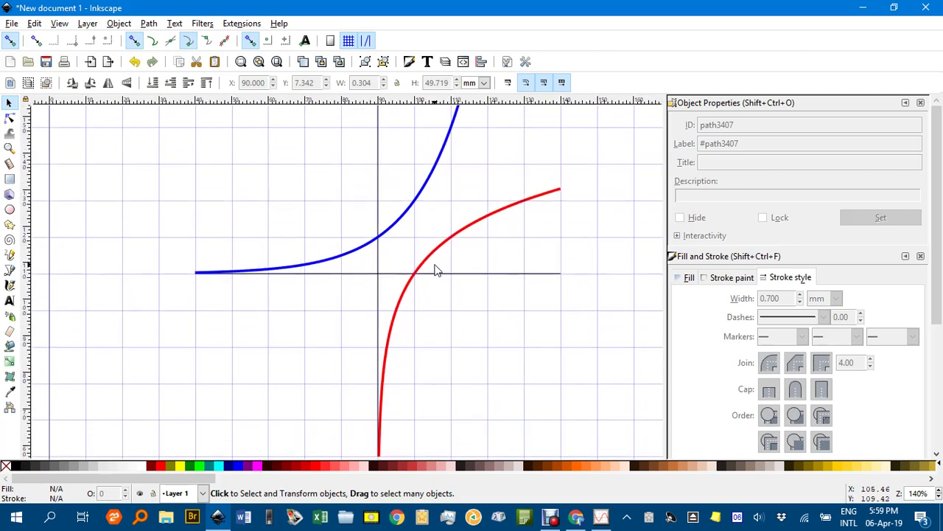
scroll(432, 259, up, 1)
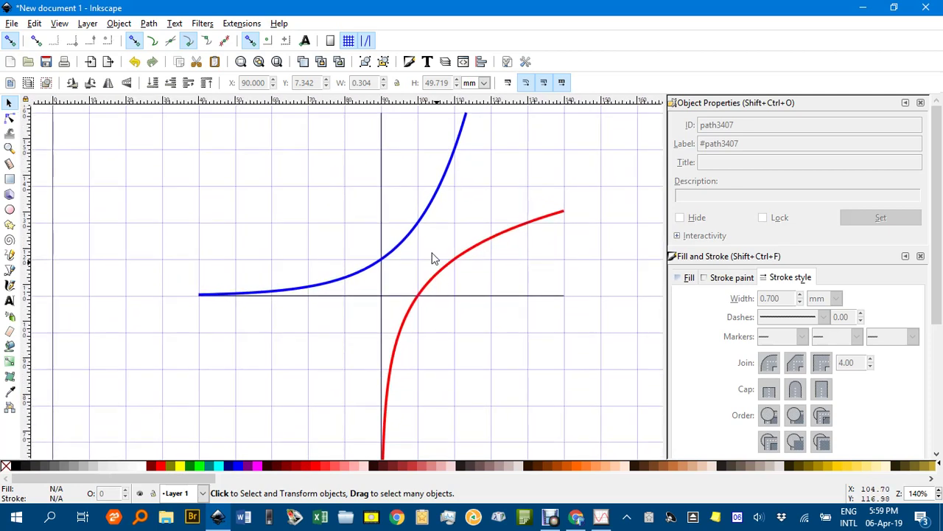
click(380, 204)
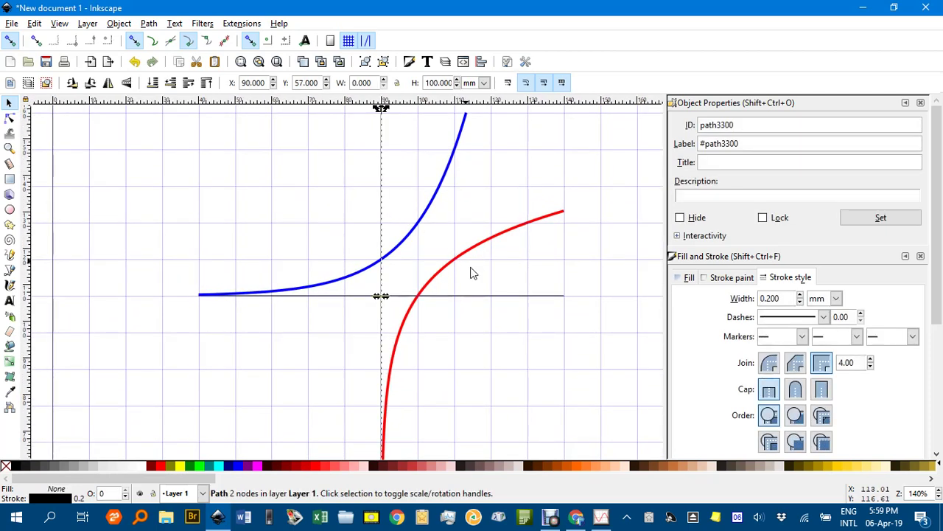
shift+click(493, 297)
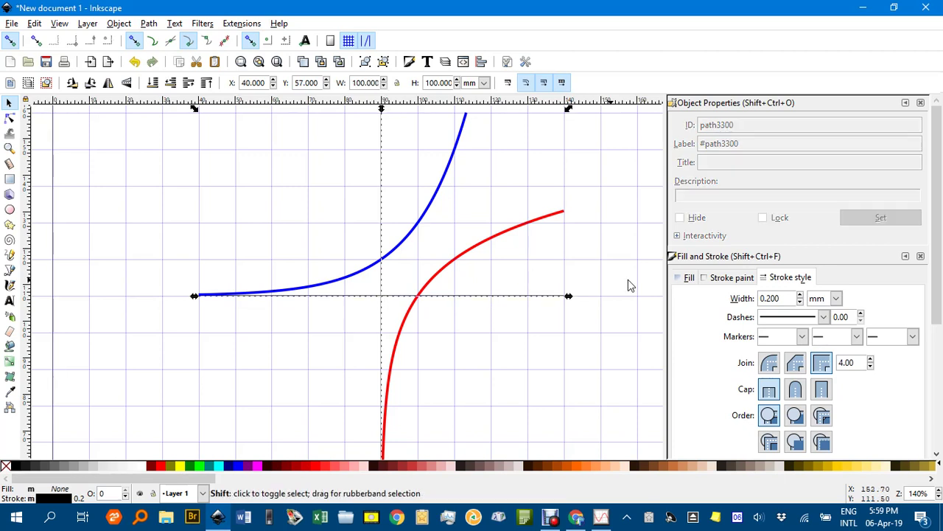
click(801, 295)
click(801, 296)
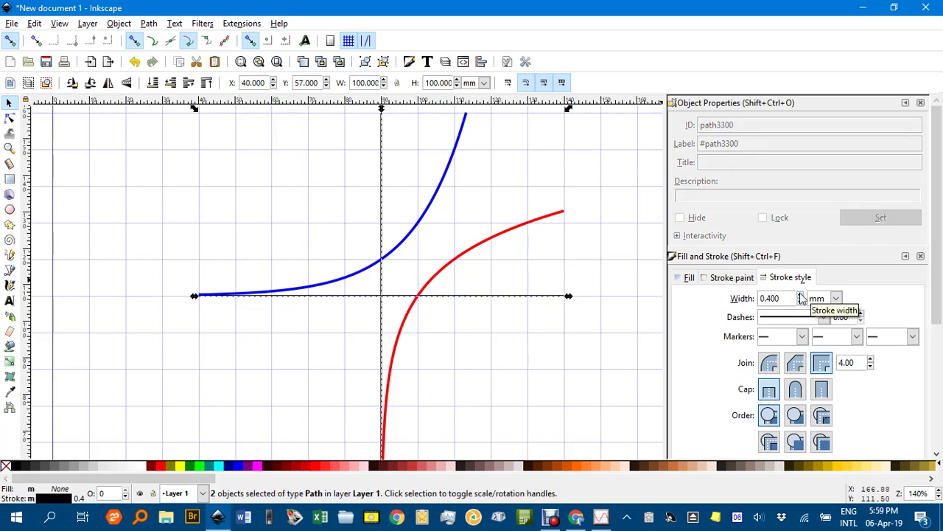
click(912, 336)
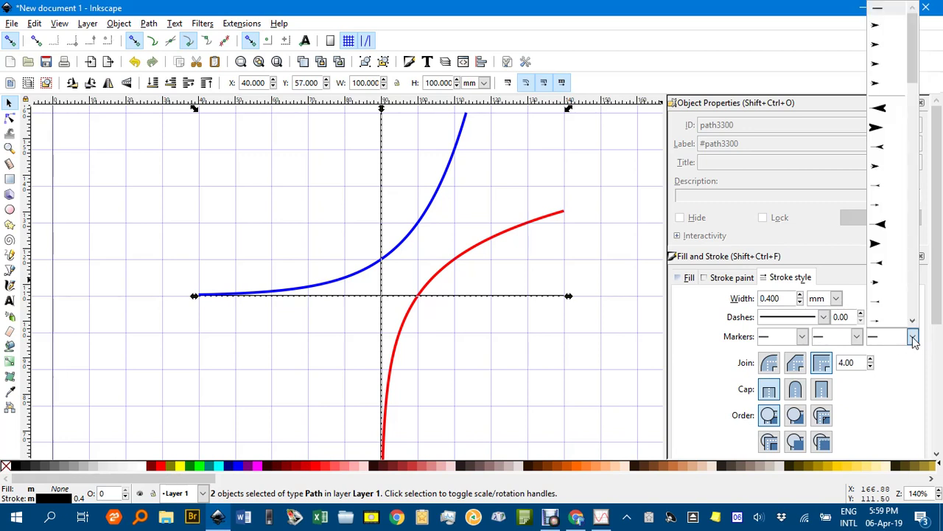
click(876, 27)
Step: Hide the page grid
click(608, 228)
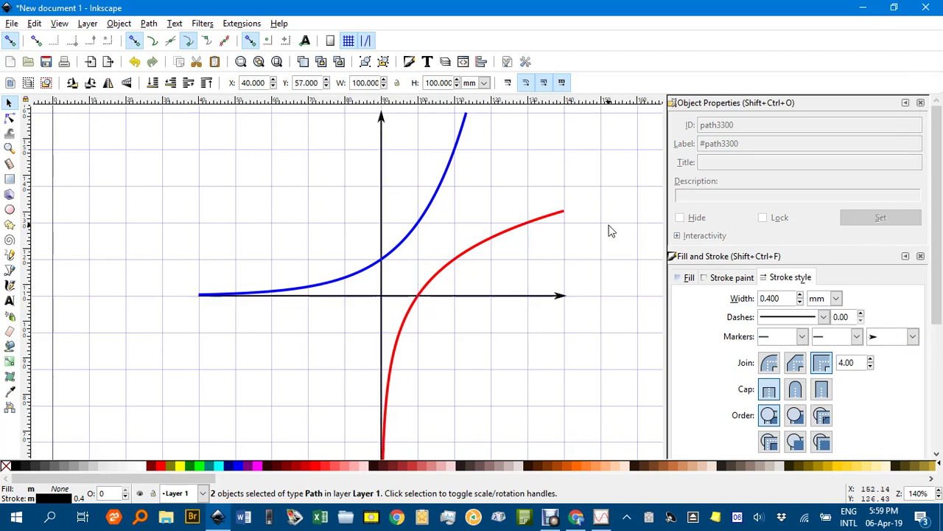
click(59, 23)
click(83, 84)
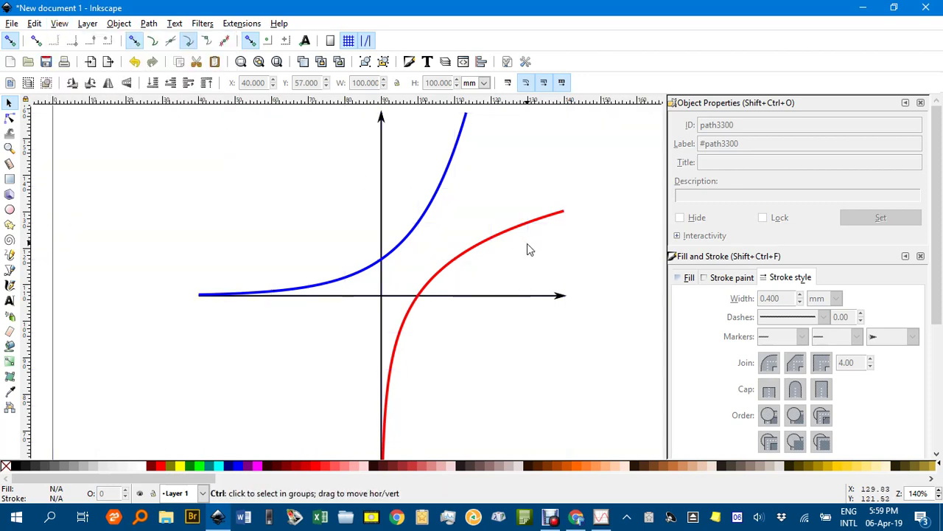
scroll(528, 244, down, 1)
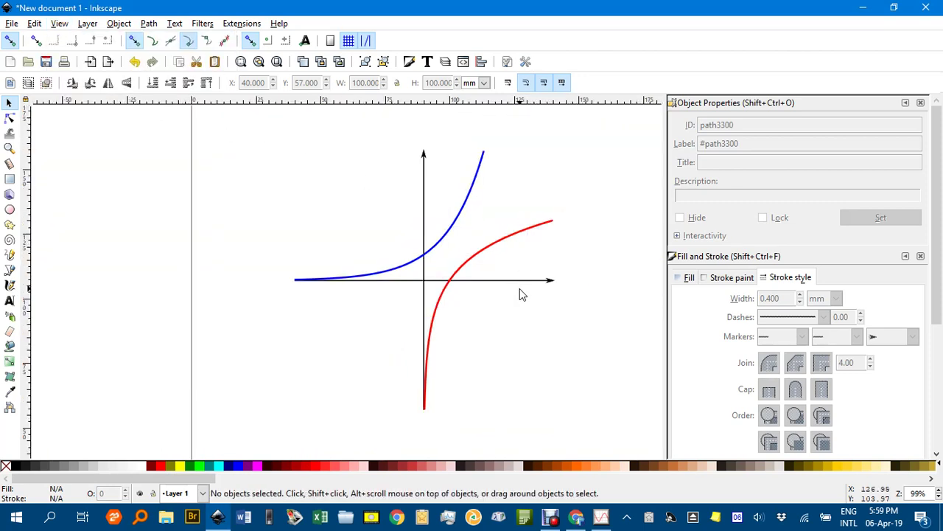
drag(514, 261, 482, 360)
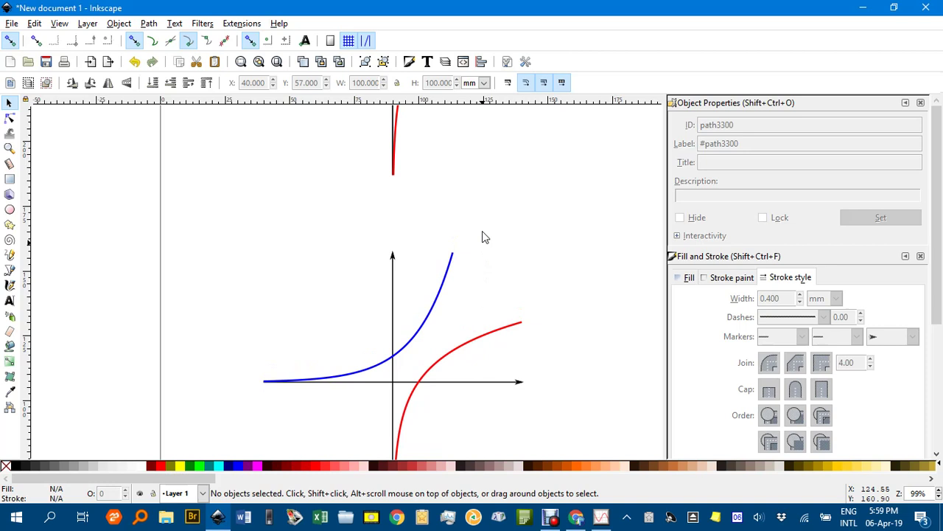
scroll(482, 236, down, 4)
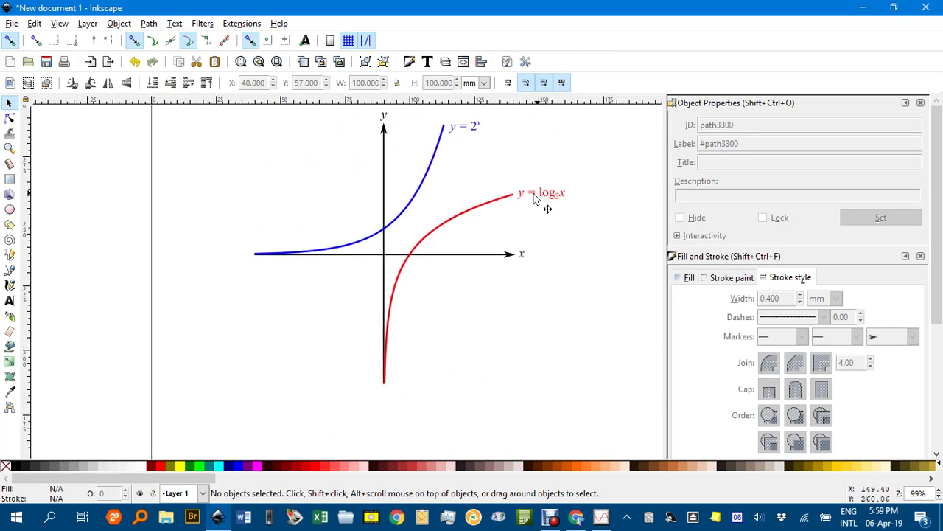
drag(510, 242, 491, 268)
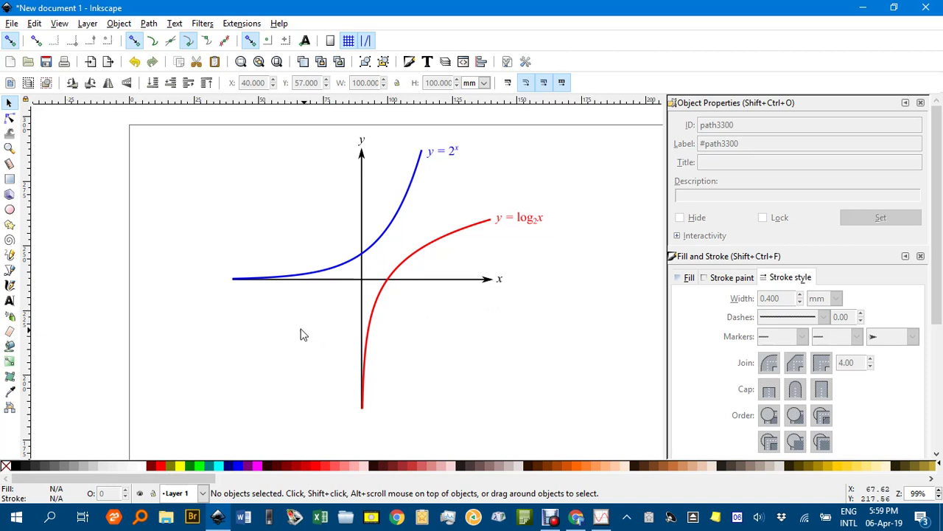
drag(267, 331, 274, 160)
Step: Draw a plotting rectangle left of the graph, then review the Function Plotter's axes option without plotting
click(10, 180)
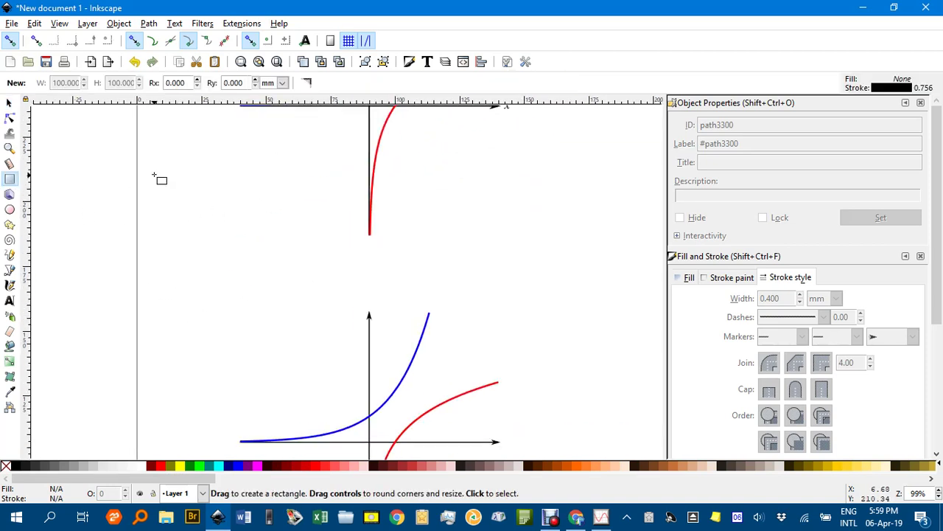
drag(154, 170, 255, 257)
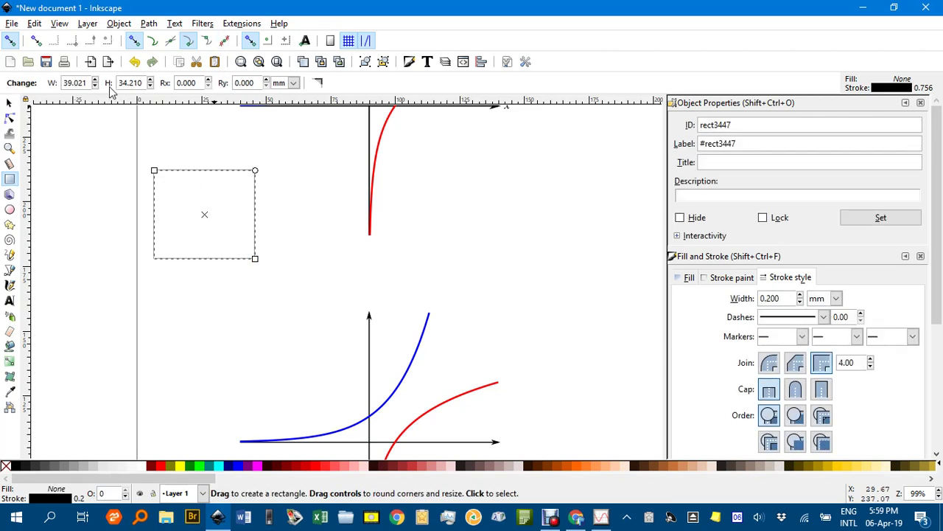
click(242, 23)
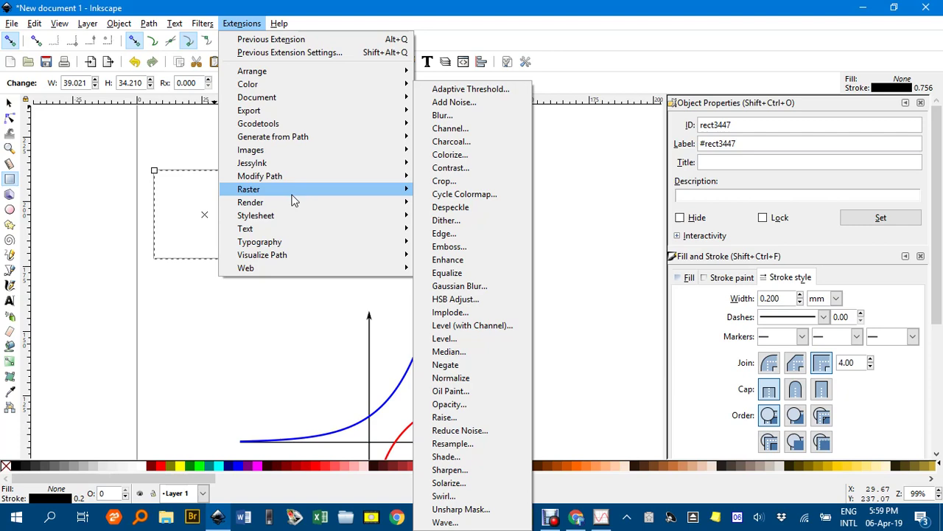
mouse_move(329, 205)
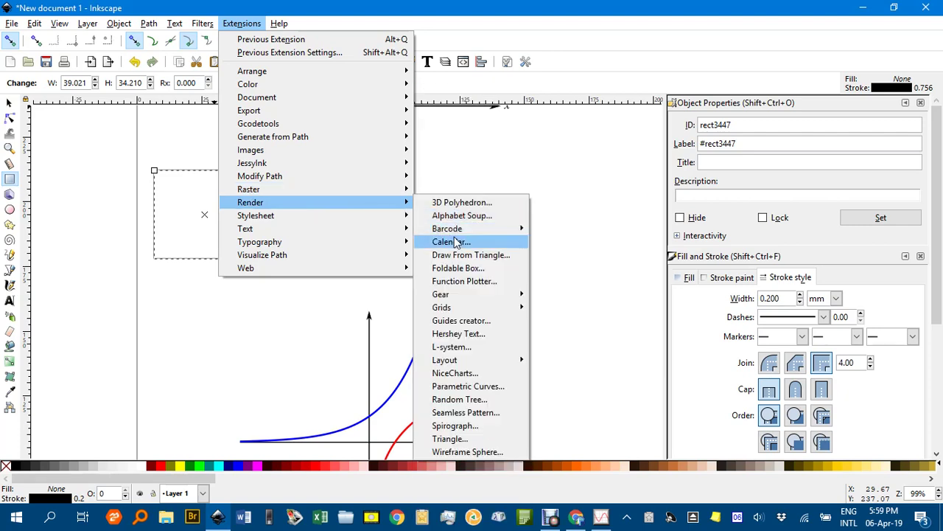
click(469, 281)
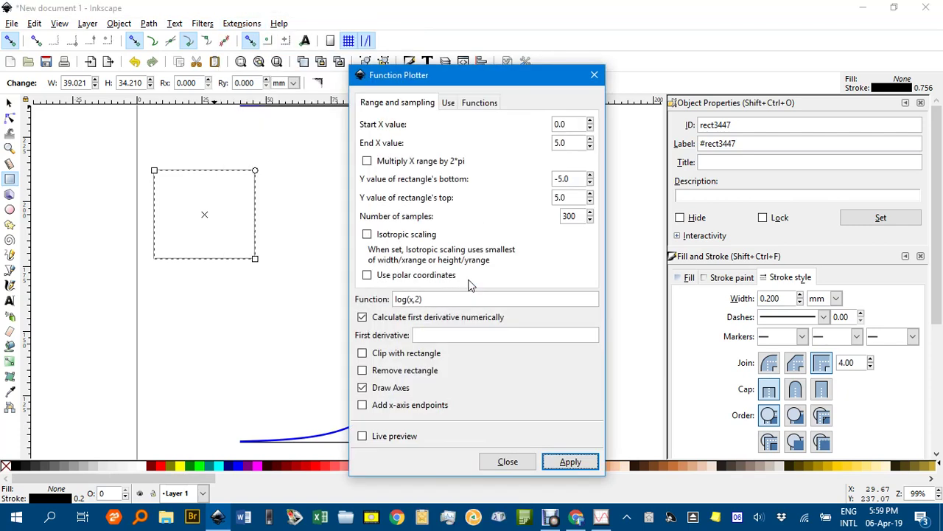
click(363, 389)
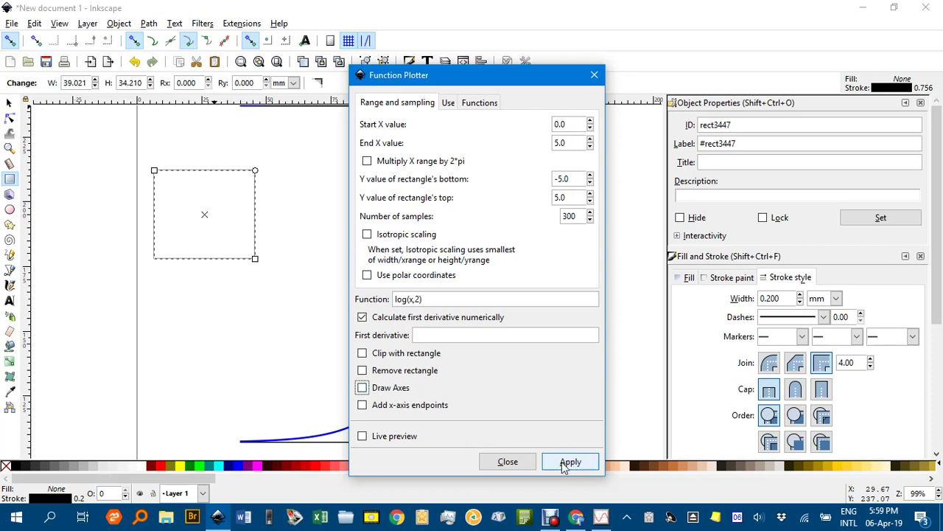
click(508, 462)
scroll(426, 261, up, 2)
scroll(430, 264, up, 3)
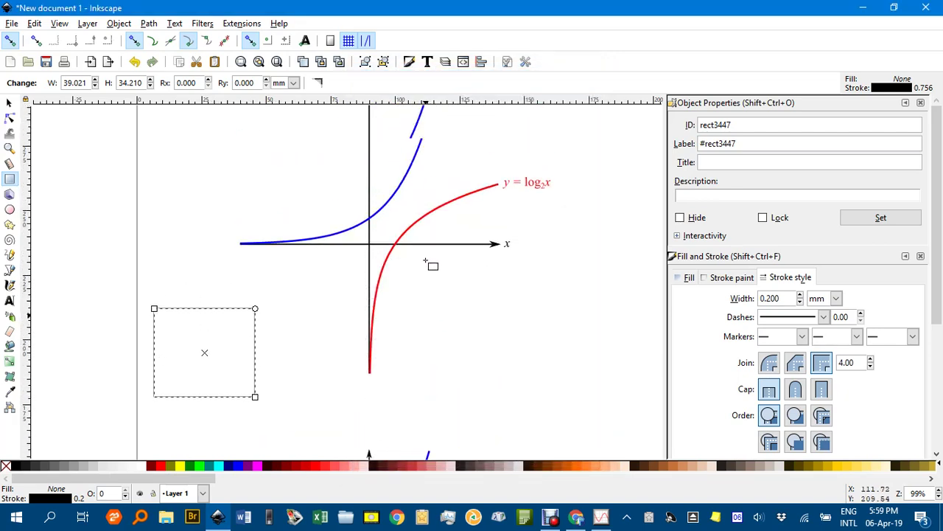
click(10, 102)
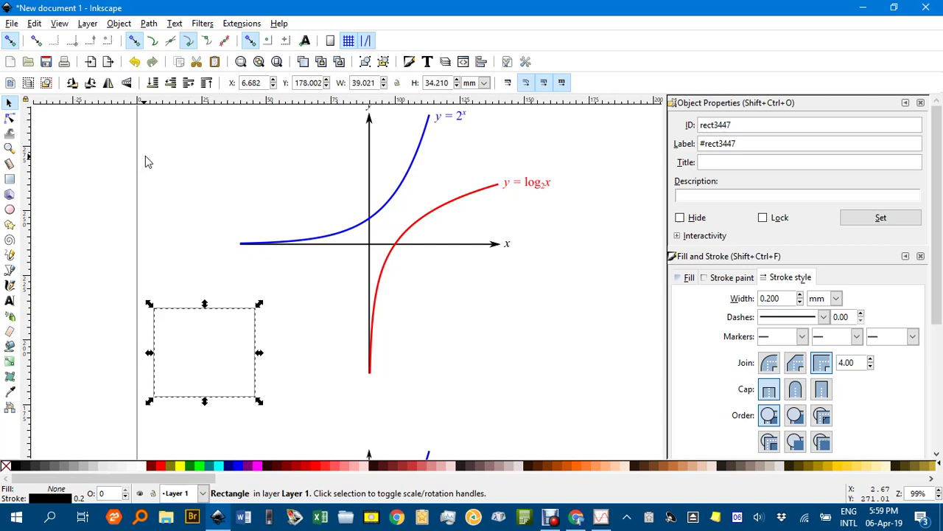
click(202, 160)
scroll(372, 230, up, 2)
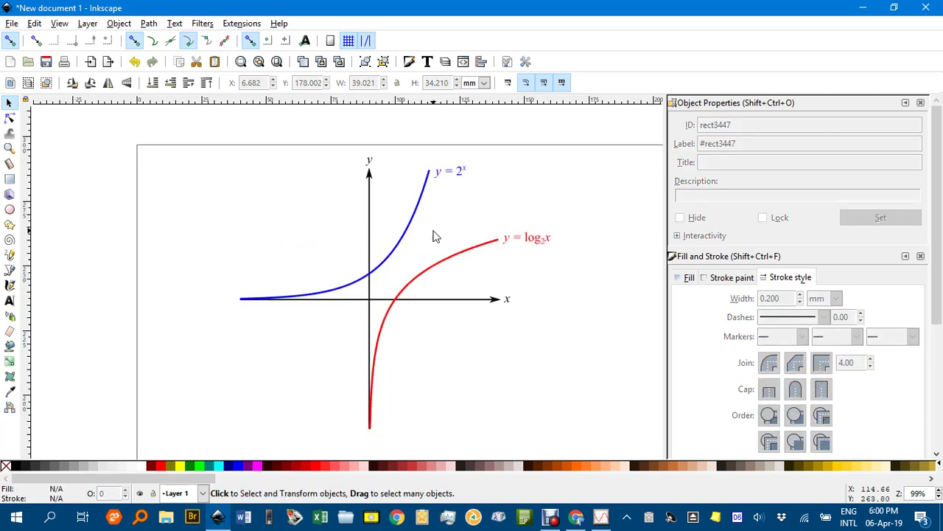